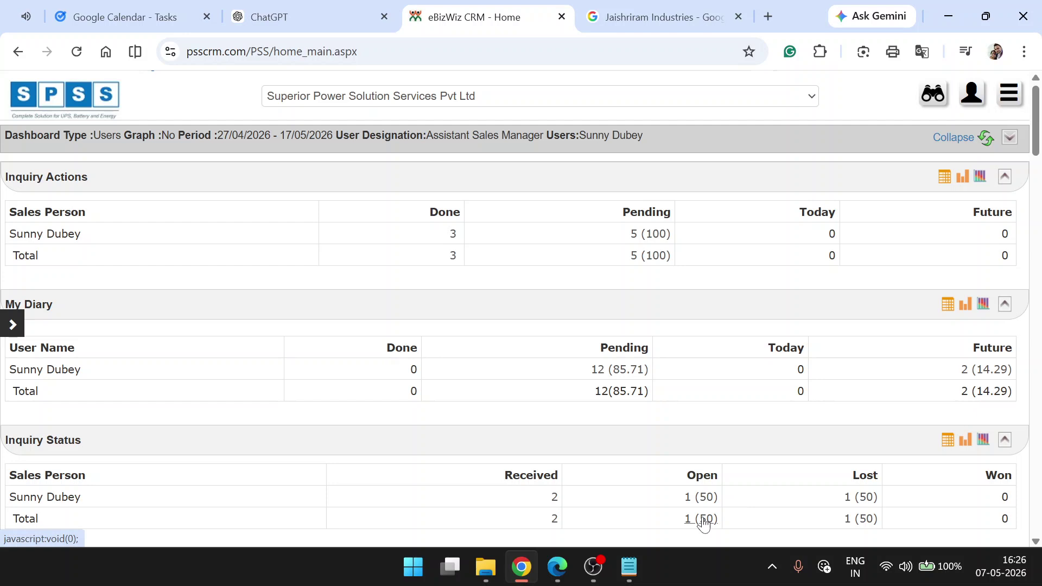
- Bring the Jaishreeram Industries customer notes window to the front
{"action": "left_click", "coordinate": [629, 577]}
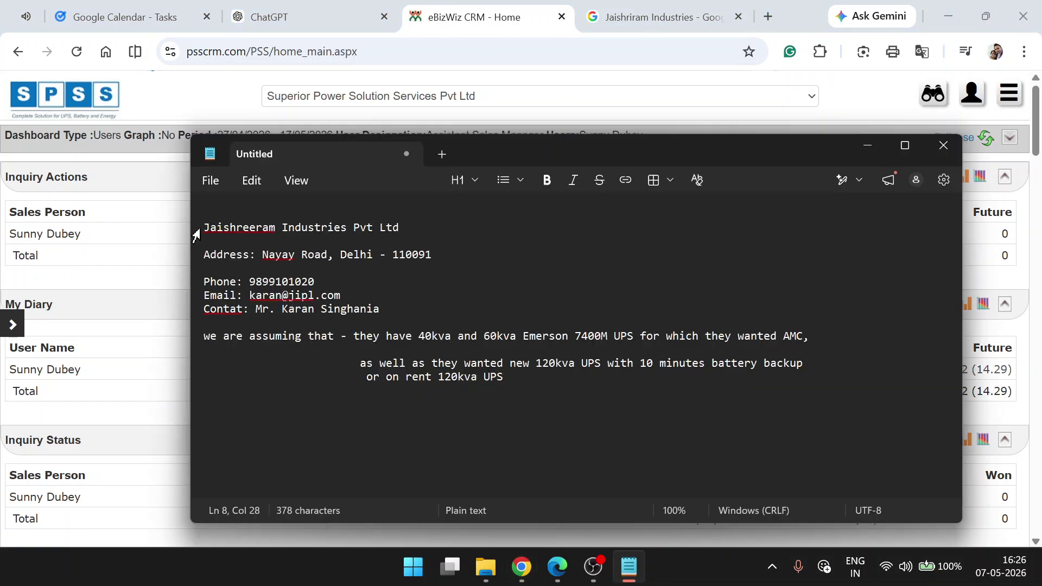
{"action": "left_click_drag", "start_coordinate": [210, 228], "coordinate": [393, 227]}
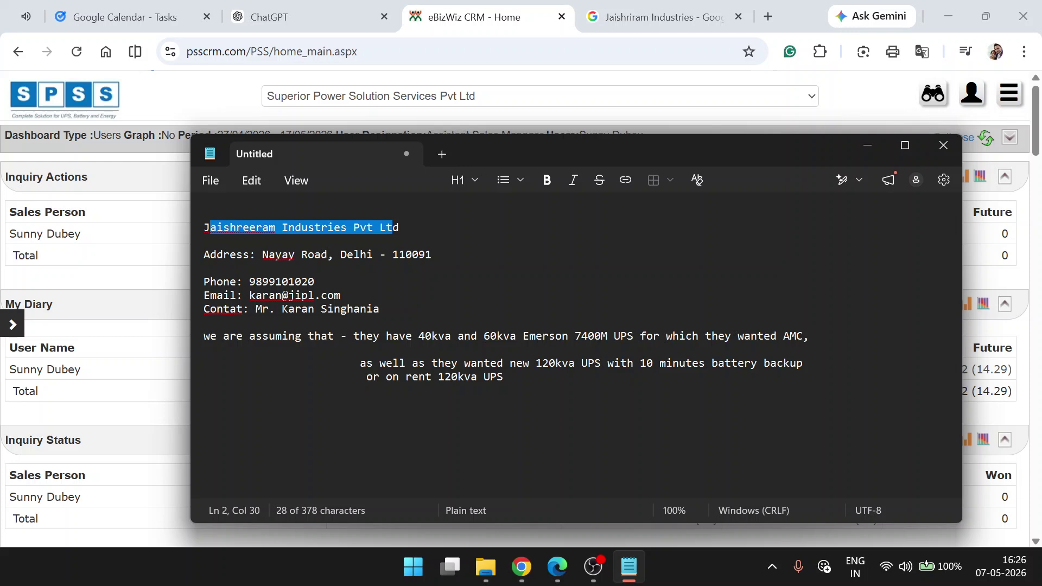
{"action": "left_click_drag", "start_coordinate": [347, 336], "coordinate": [803, 336]}
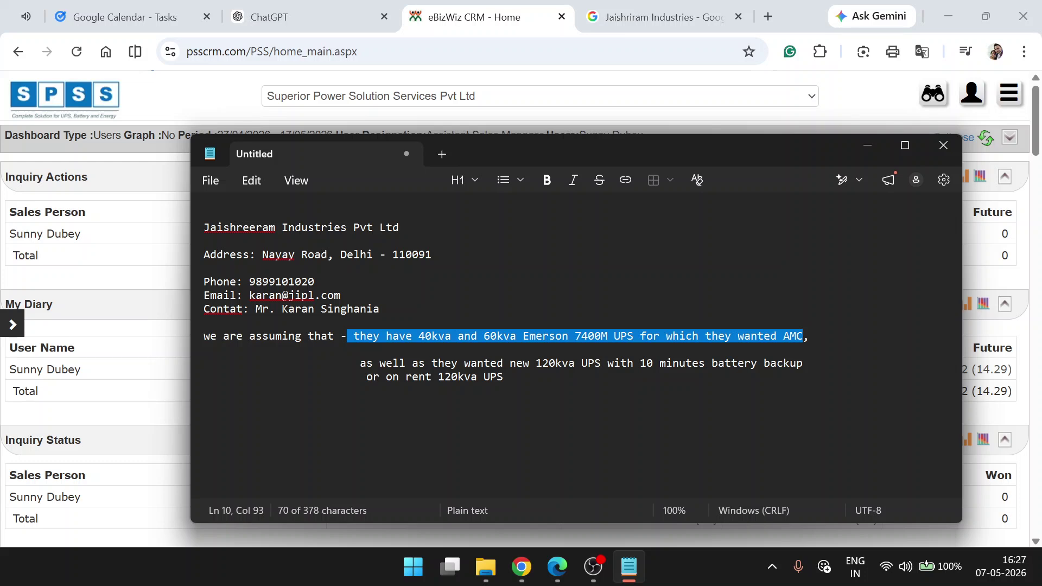
{"action": "left_click", "coordinate": [204, 349]}
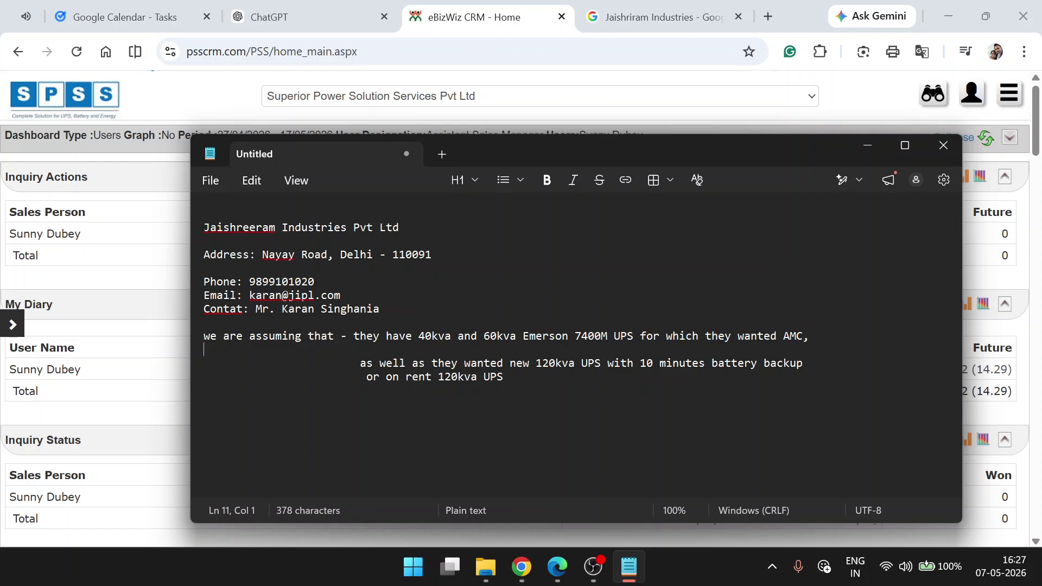
{"action": "left_click_drag", "start_coordinate": [354, 336], "coordinate": [802, 336]}
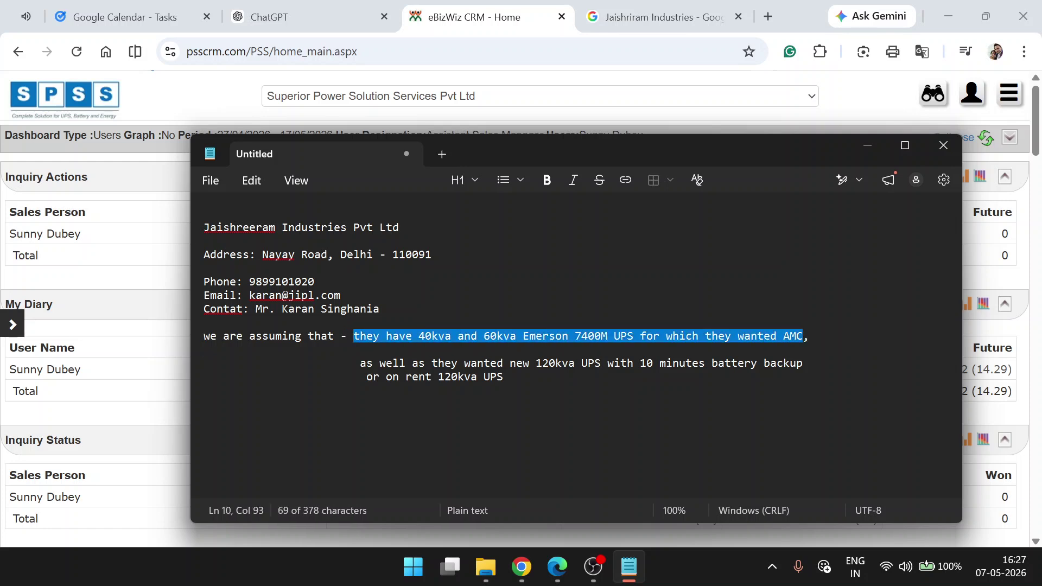
{"action": "left_click_drag", "start_coordinate": [353, 363], "coordinate": [503, 377]}
{"action": "key", "text": "Right"}
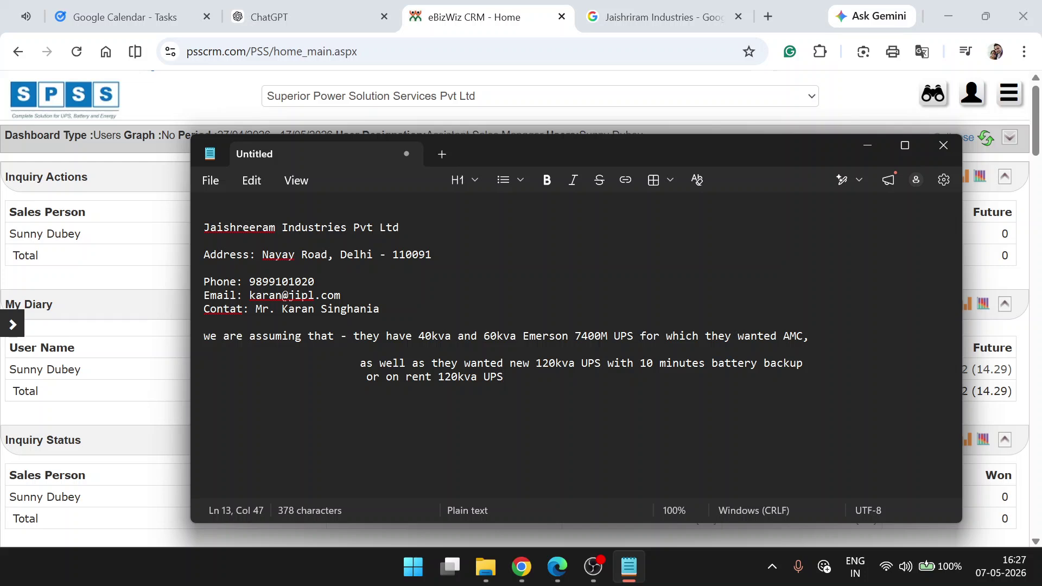
{"action": "left_click_drag", "start_coordinate": [393, 336], "coordinate": [698, 336]}
{"action": "left_click_drag", "start_coordinate": [353, 364], "coordinate": [503, 377]}
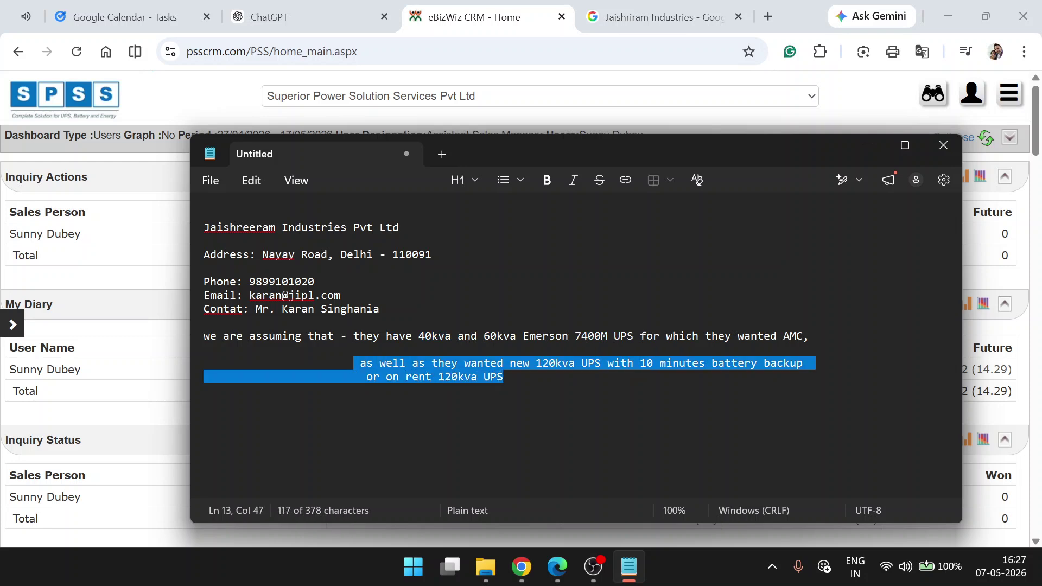
{"action": "left_click", "coordinate": [504, 376]}
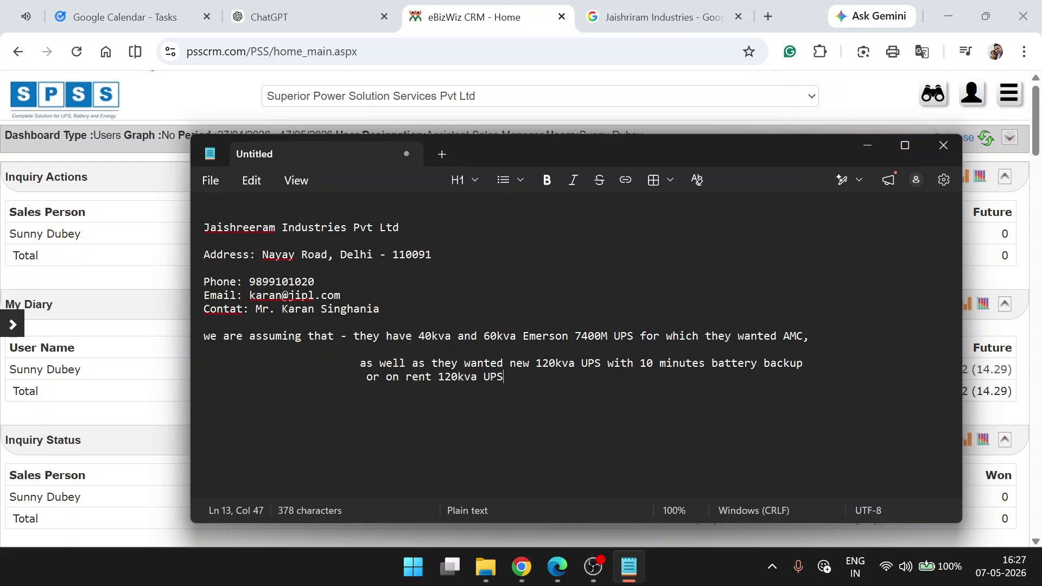
{"action": "left_click_drag", "start_coordinate": [373, 363], "coordinate": [503, 377]}
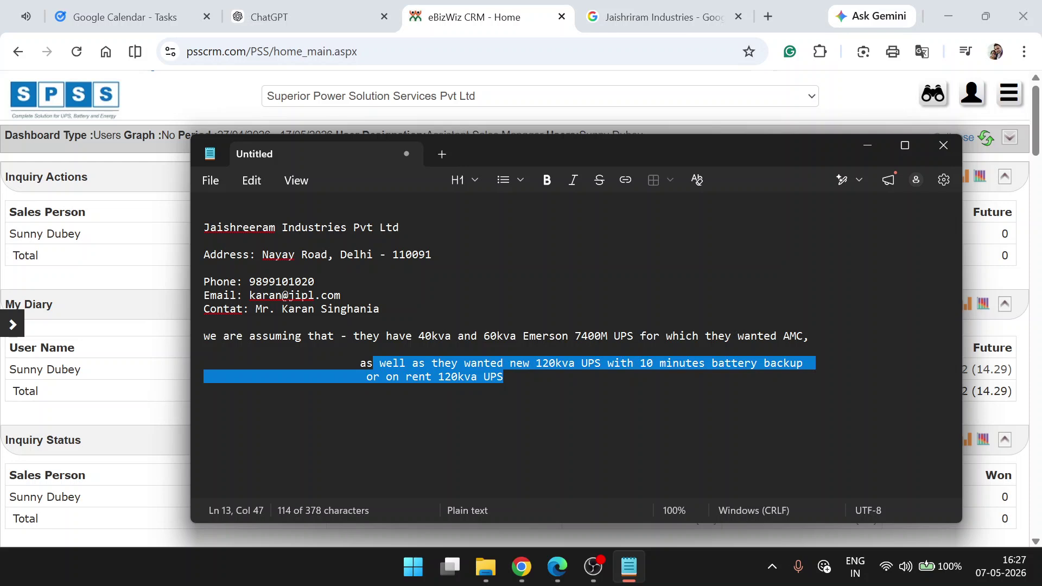
{"action": "key", "text": "alt+Tab"}
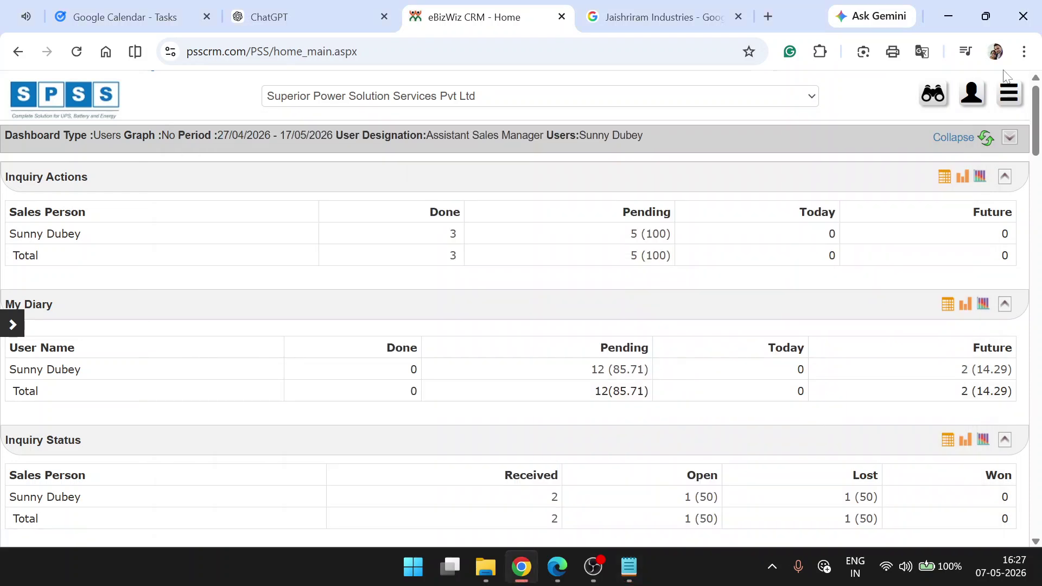
- Start a new Inquiry Entry, search Party for 'Jaishr', find no match, and clear the field
{"action": "left_click", "coordinate": [1008, 93]}
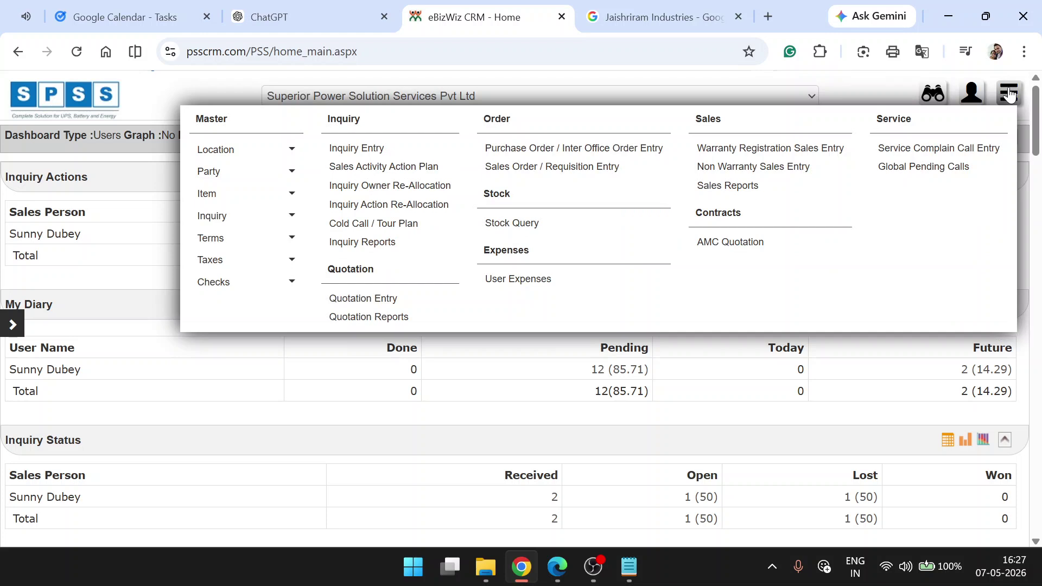
{"action": "left_click", "coordinate": [356, 154]}
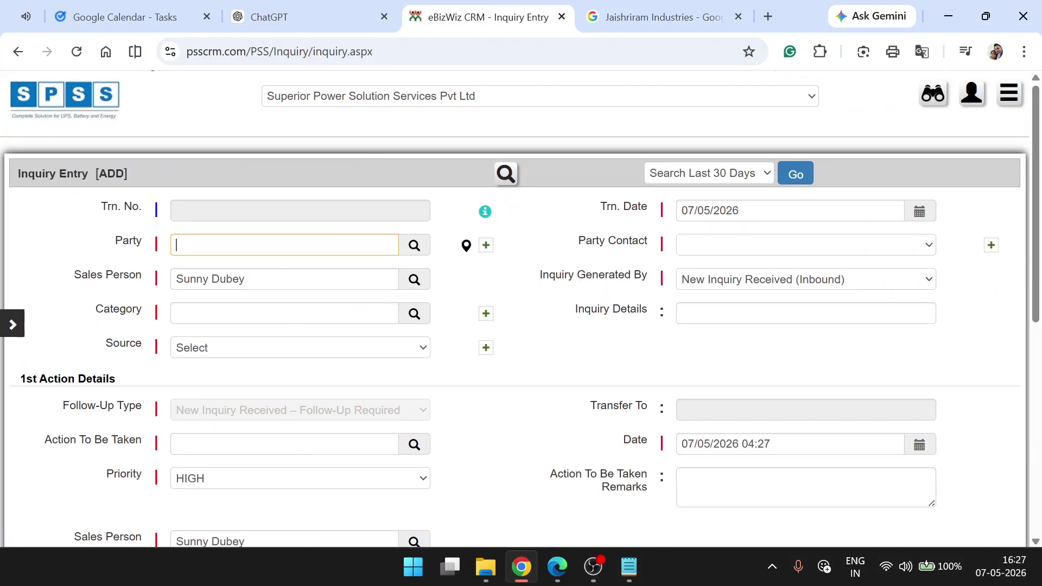
{"action": "type", "text": "Jaishe"}
{"action": "key", "text": "BackSpace"}
{"action": "type", "text": "r"}
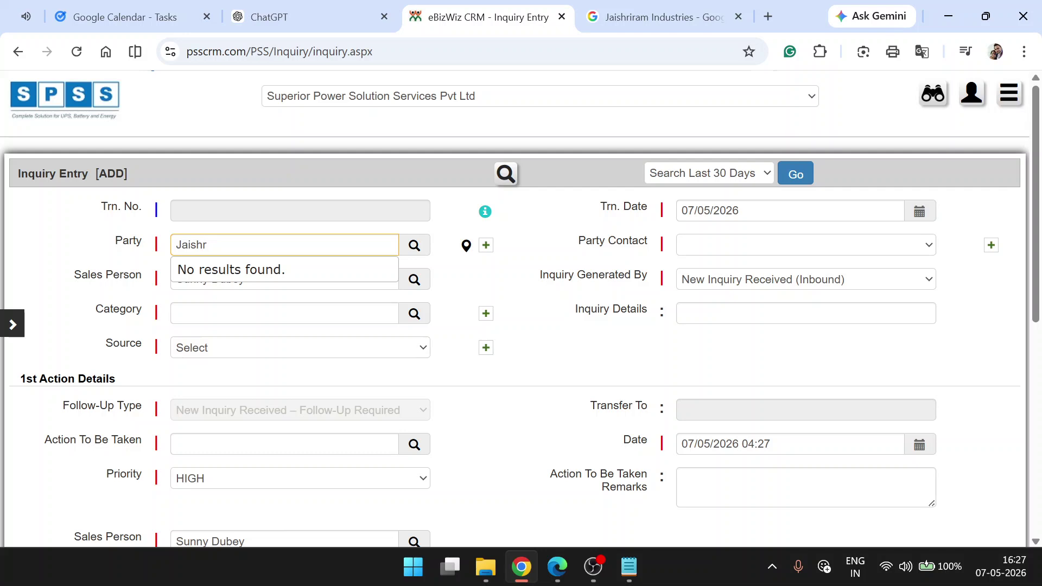
{"action": "left_click_drag", "start_coordinate": [208, 244], "coordinate": [78, 247]}
{"action": "key", "text": "BackSpace"}
{"action": "type", "text": "tata"}
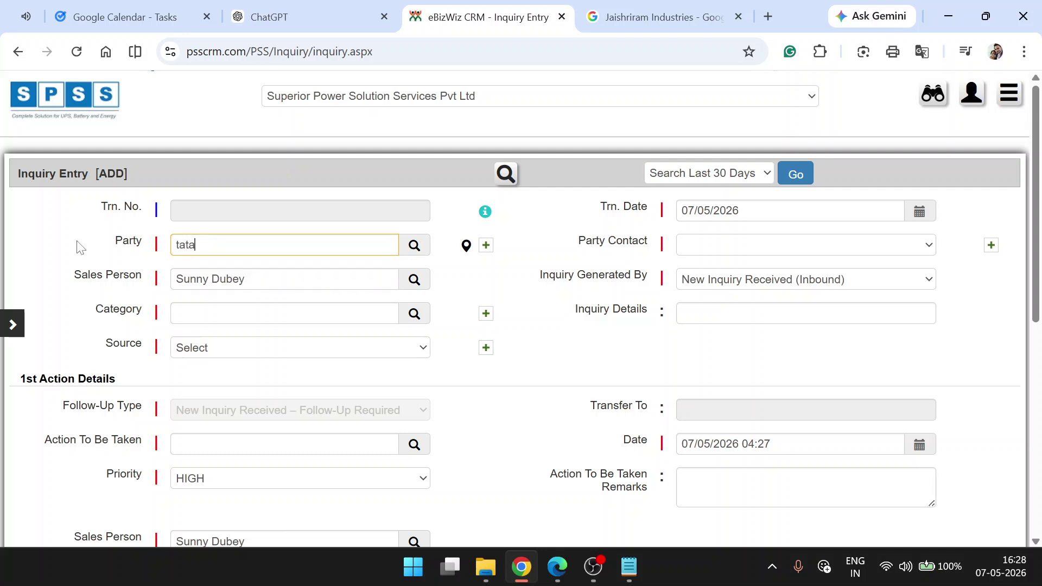
{"action": "key", "text": "BackSpace"}
{"action": "key", "text": "BackSpace"}
{"action": "key", "text": "BackSpace"}
{"action": "key", "text": "BackSpace"}
{"action": "left_click", "coordinate": [112, 242]}
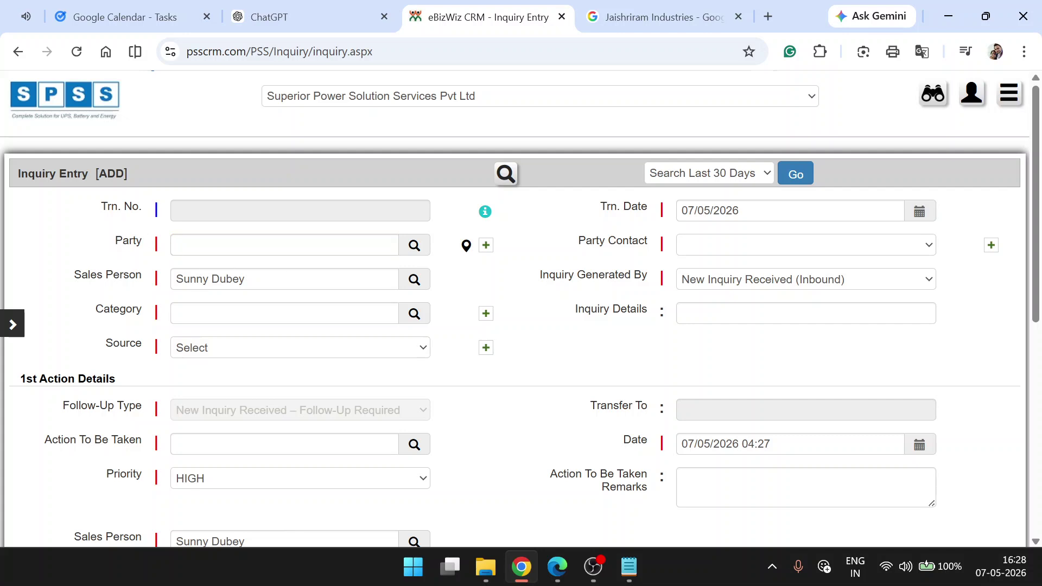
- Start a new party and paste 'Jaishreeram Industries Pvt Ltd' from the notes as its Name
{"action": "left_click", "coordinate": [486, 247]}
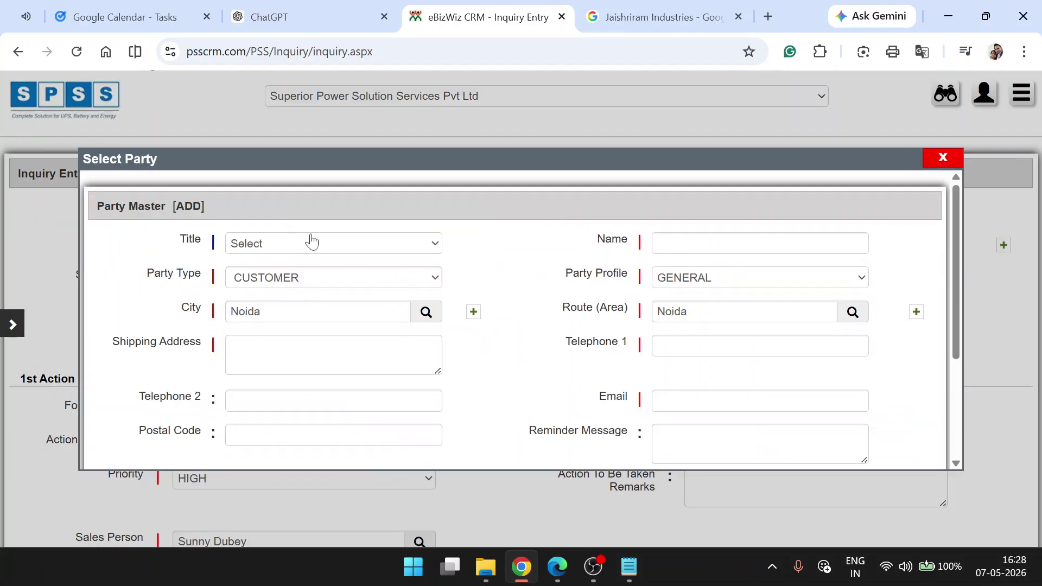
{"action": "left_click", "coordinate": [392, 253]}
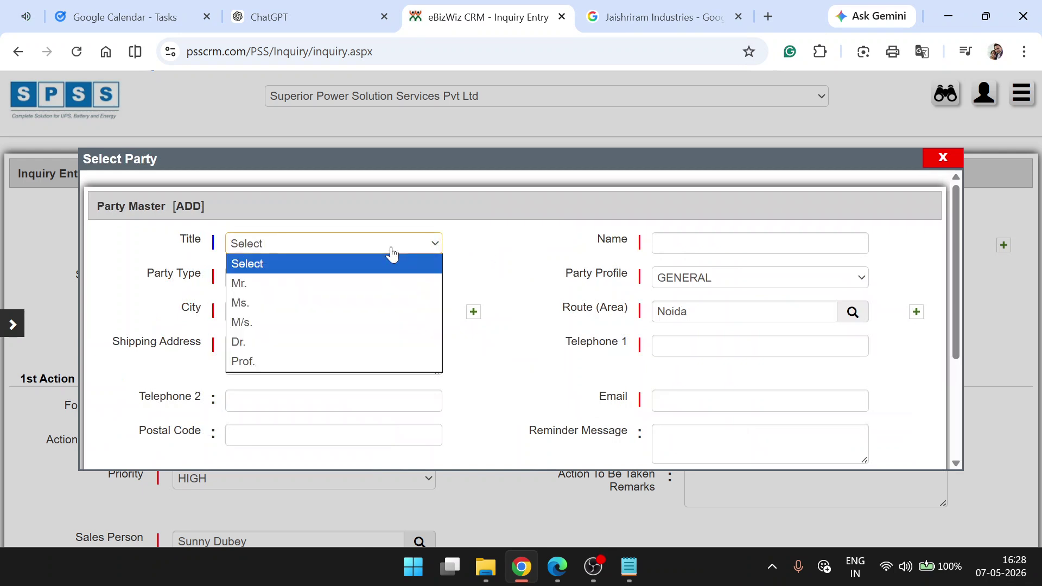
{"action": "left_click", "coordinate": [522, 259]}
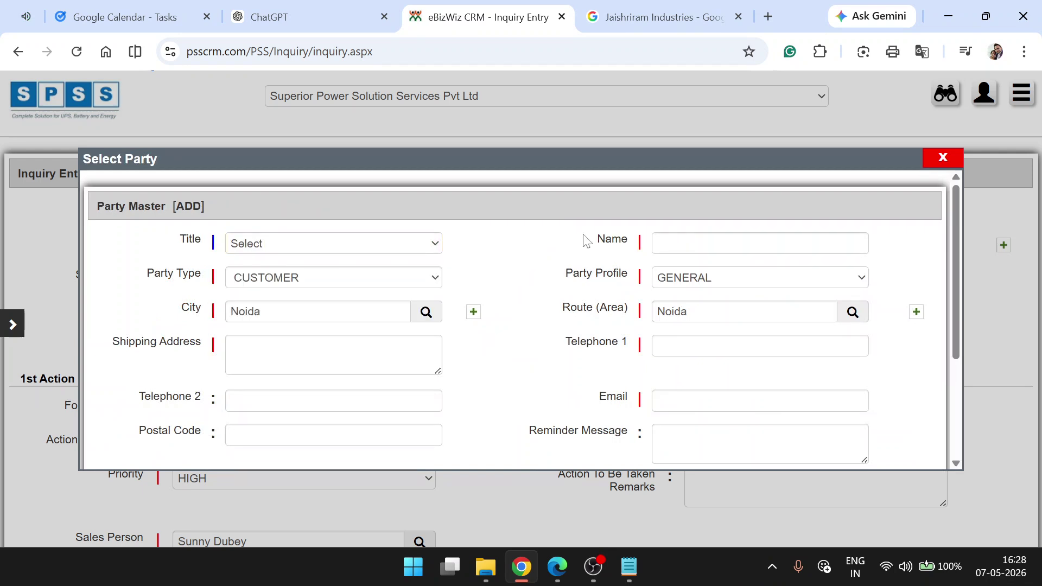
{"action": "left_click", "coordinate": [680, 245]}
{"action": "key", "text": "alt+Tab"}
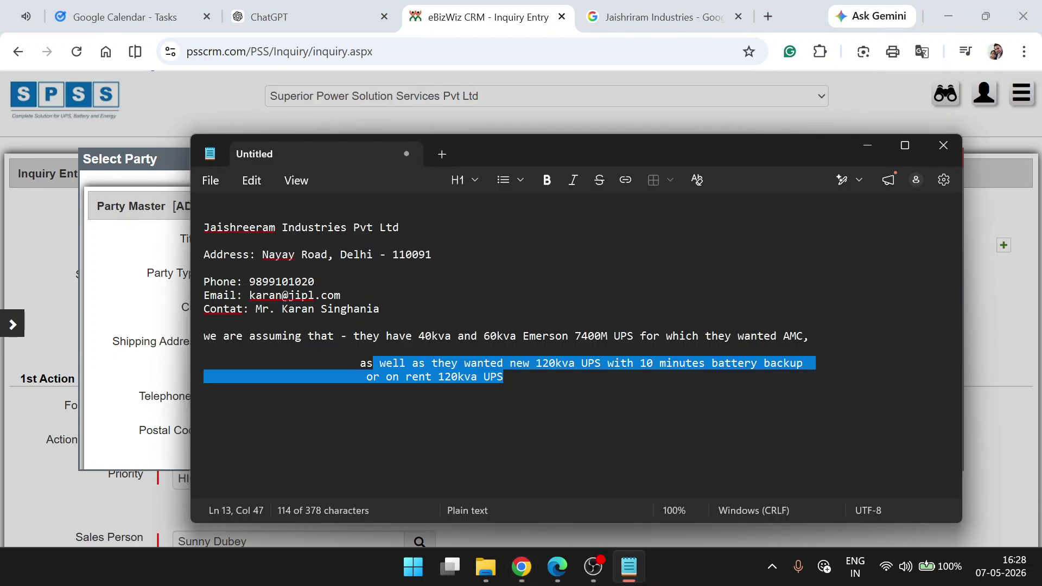
{"action": "triple_click", "coordinate": [314, 228]}
{"action": "key", "text": "ctrl+c"}
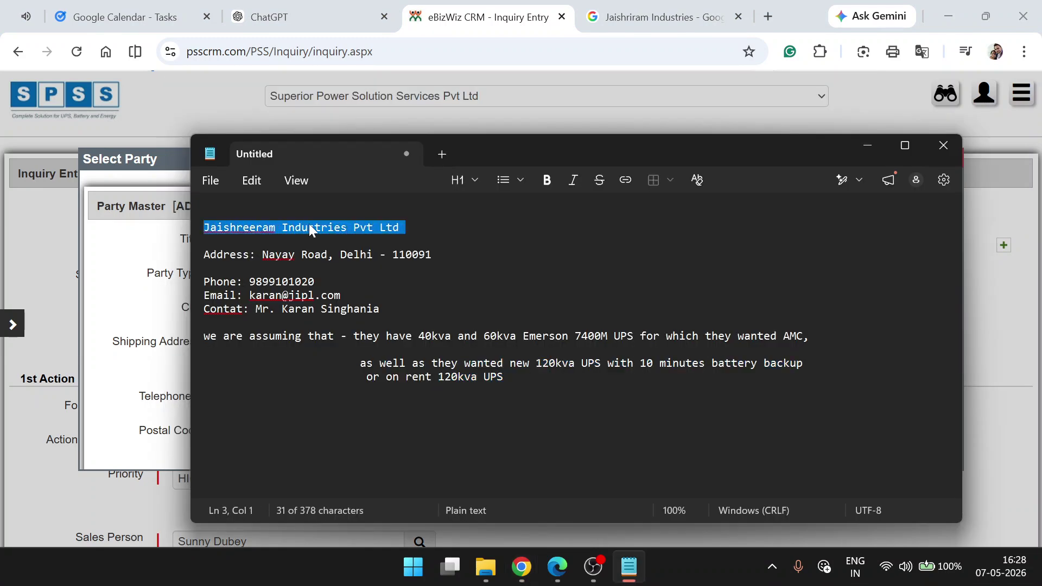
{"action": "key", "text": "alt+Tab"}
{"action": "key", "text": "ctrl+v"}
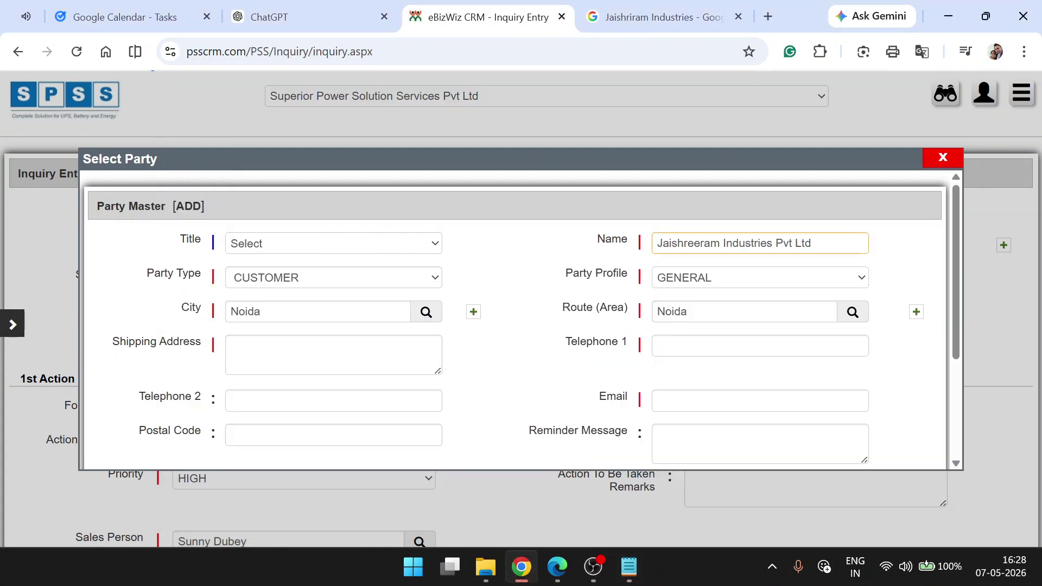
- Keep party type CUSTOMER and profile GENERAL, and set city and route area to Delhi
{"action": "left_click", "coordinate": [280, 277]}
{"action": "left_click", "coordinate": [494, 290]}
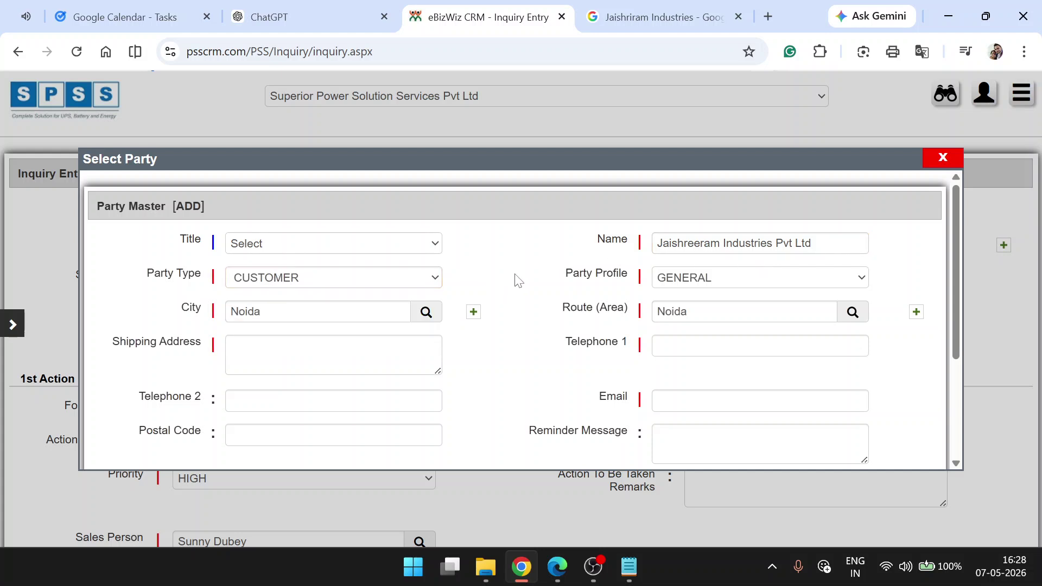
{"action": "left_click", "coordinate": [712, 286]}
{"action": "scroll", "coordinate": [697, 255], "scroll_direction": "down", "scroll_amount": 1}
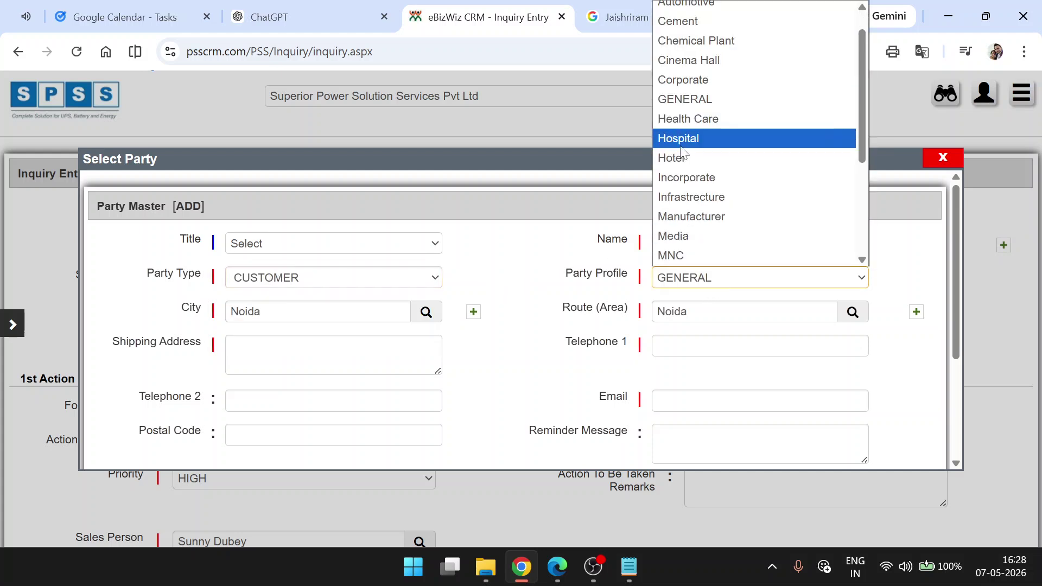
{"action": "left_click", "coordinate": [615, 286]}
{"action": "left_click_drag", "start_coordinate": [619, 274], "coordinate": [484, 279]}
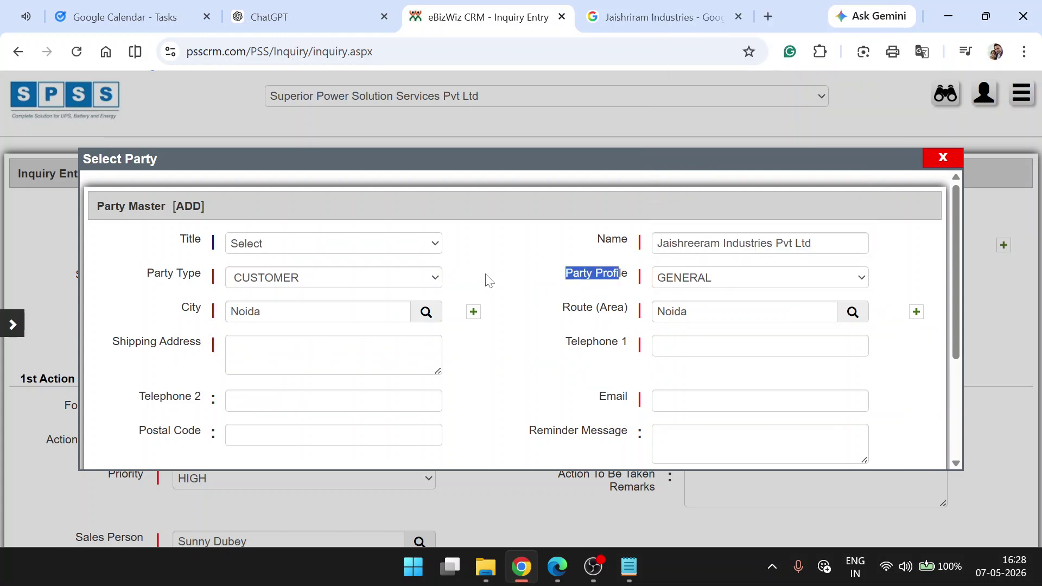
{"action": "key", "text": "Tab"}
{"action": "type", "text": "Delh"}
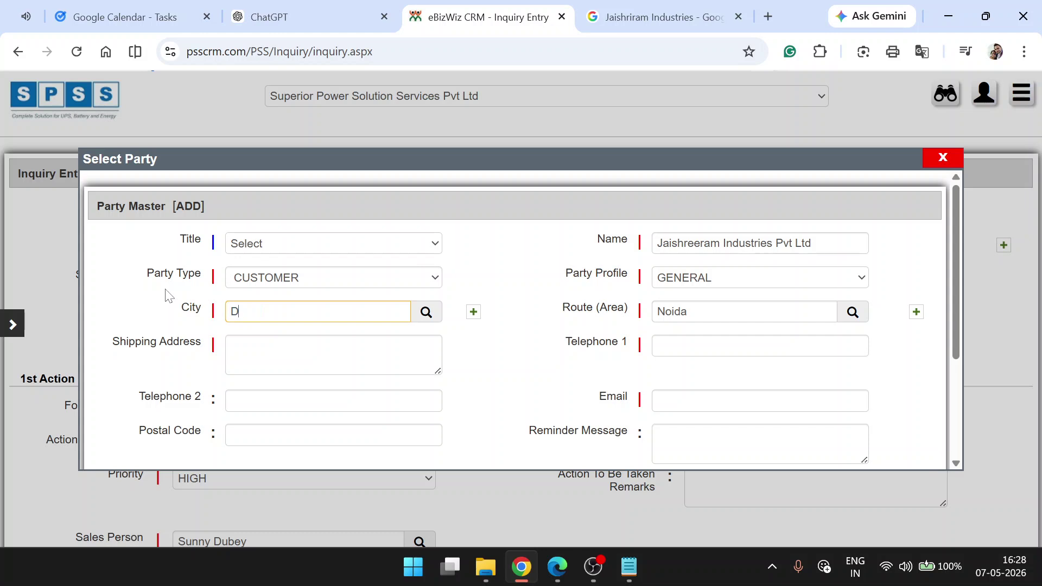
{"action": "left_click", "coordinate": [278, 338]}
{"action": "type", "text": "Delhi"}
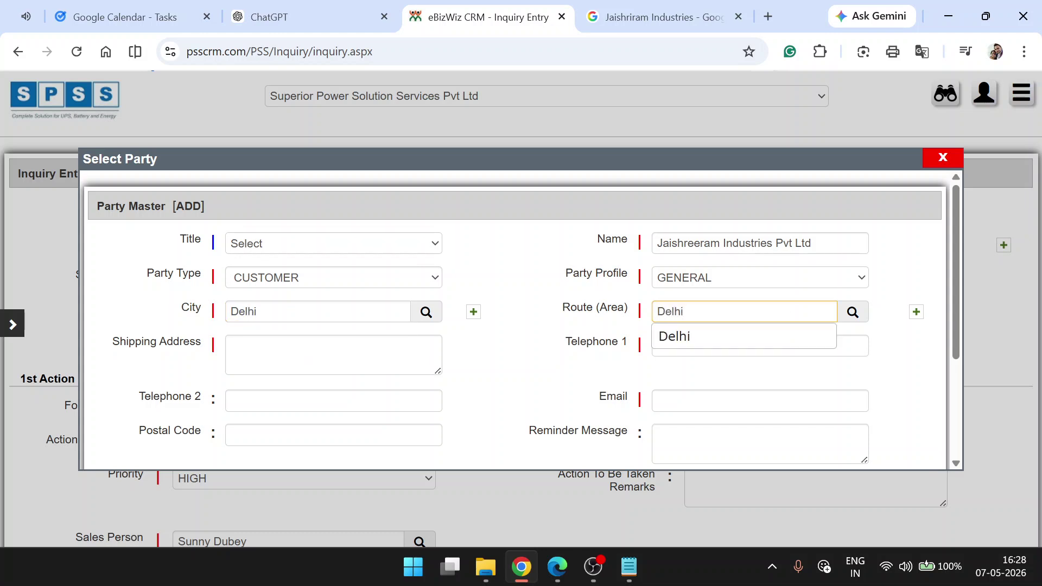
{"action": "left_click", "coordinate": [755, 332]}
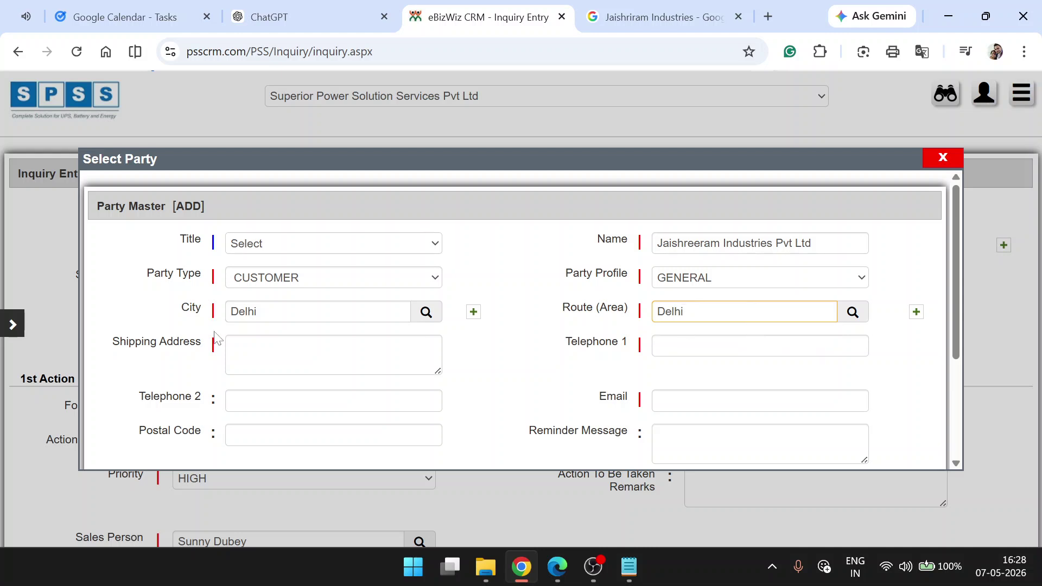
- Paste the customer's street address from the notes into the shipping address
{"action": "left_click", "coordinate": [421, 357]}
{"action": "key", "text": "alt+Tab"}
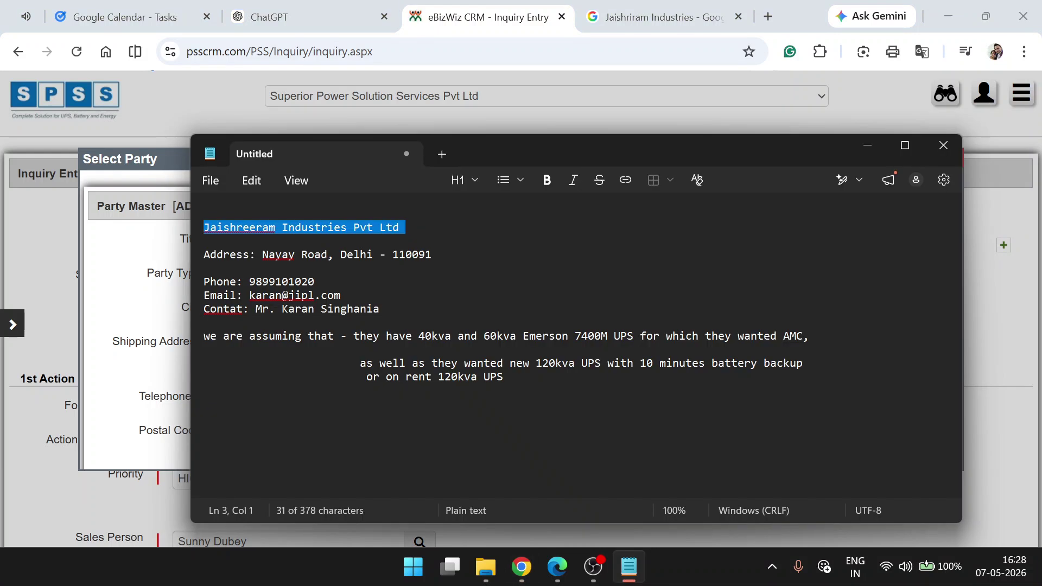
{"action": "left_click_drag", "start_coordinate": [262, 255], "coordinate": [440, 272]}
{"action": "key", "text": "ctrl+c"}
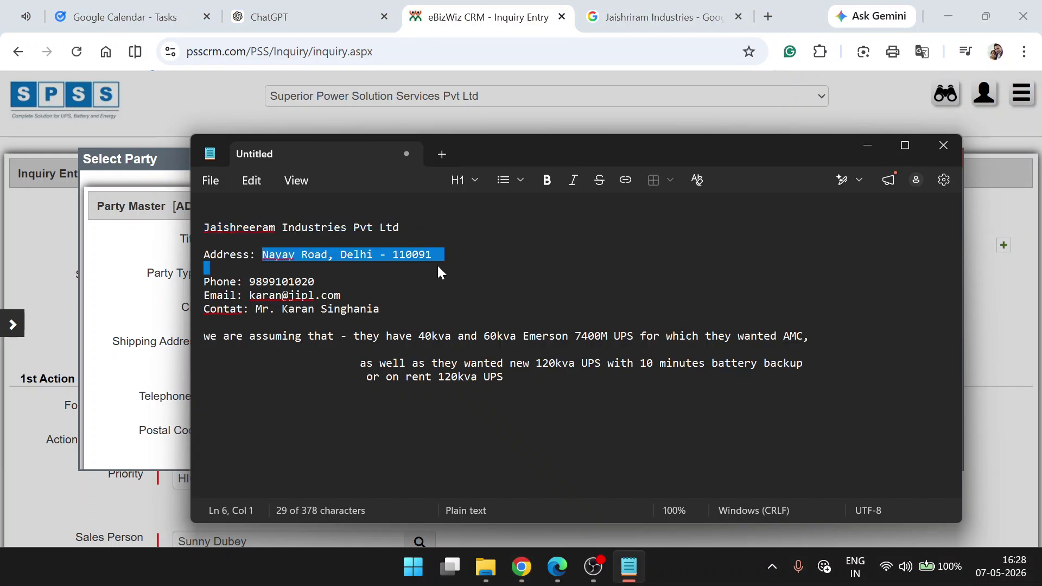
{"action": "key", "text": "alt+Tab"}
{"action": "key", "text": "ctrl+v"}
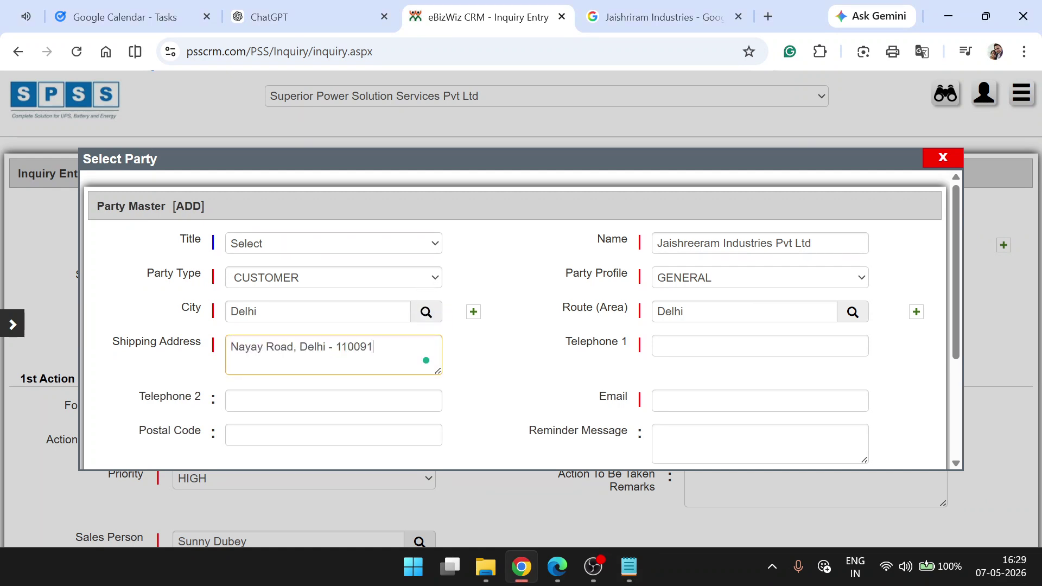
- Paste the customer's phone number from the notes into Telephone 1
{"action": "left_click", "coordinate": [656, 347]}
{"action": "key", "text": "alt+Tab"}
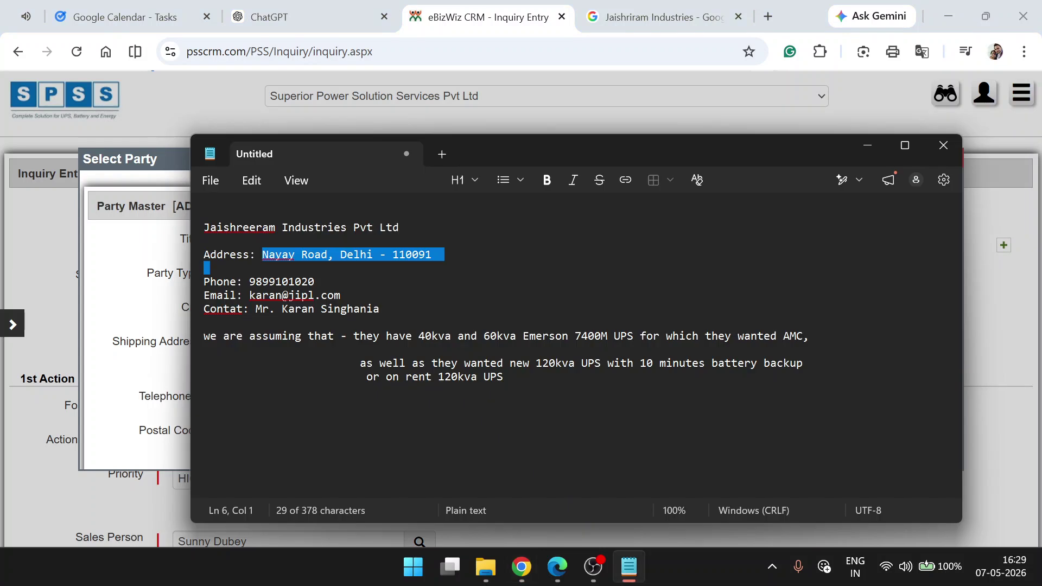
{"action": "double_click", "coordinate": [289, 280]}
{"action": "key", "text": "ctrl+c"}
{"action": "key", "text": "alt+Tab"}
{"action": "key", "text": "ctrl+v"}
{"action": "key", "text": "Tab"}
- Copy the customer's email address from the notes into the Email field
{"action": "key", "text": "alt+Tab"}
{"action": "triple_click", "coordinate": [296, 297]}
{"action": "left_click", "coordinate": [296, 297]}
{"action": "double_click", "coordinate": [293, 295]}
{"action": "key", "text": "ctrl+c"}
{"action": "key", "text": "alt+Tab"}
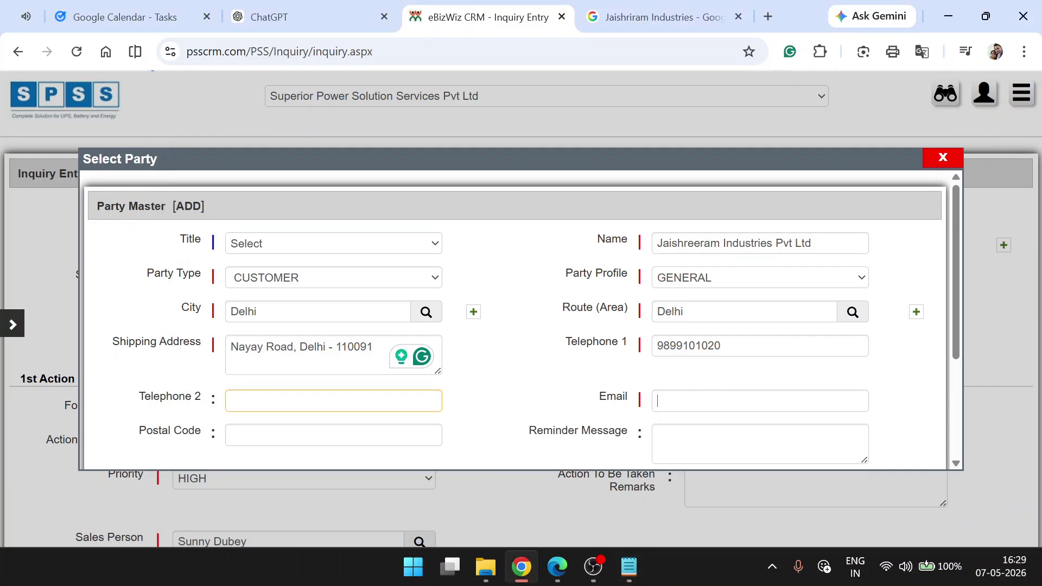
{"action": "left_click", "coordinate": [712, 401]}
{"action": "key", "text": "ctrl+v"}
- After a rejected save, retype the Email with the corrected address and save the party
{"action": "scroll", "coordinate": [515, 366], "scroll_direction": "down", "scroll_amount": 3}
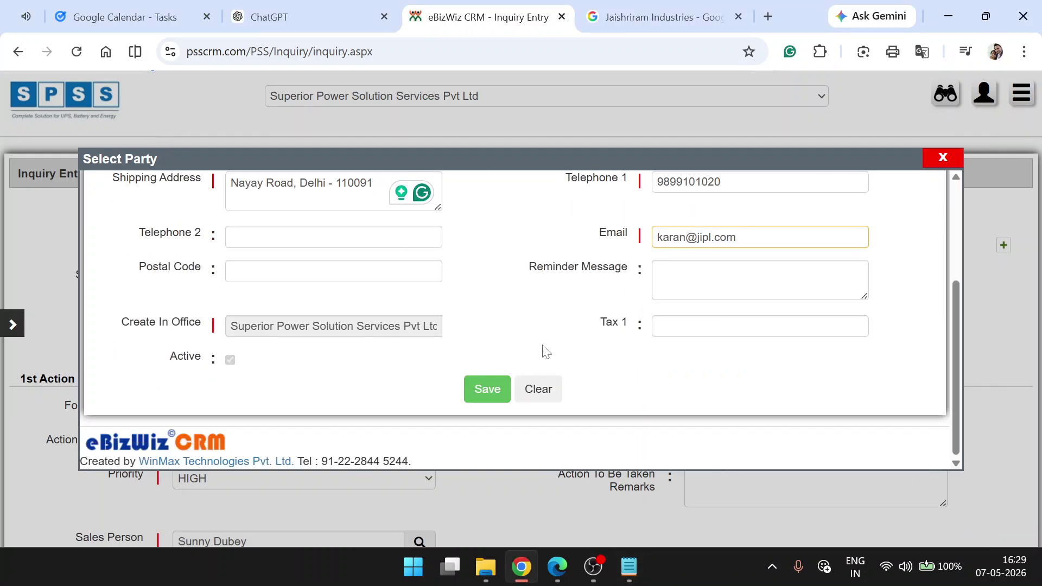
{"action": "scroll", "coordinate": [537, 355], "scroll_direction": "up", "scroll_amount": 5}
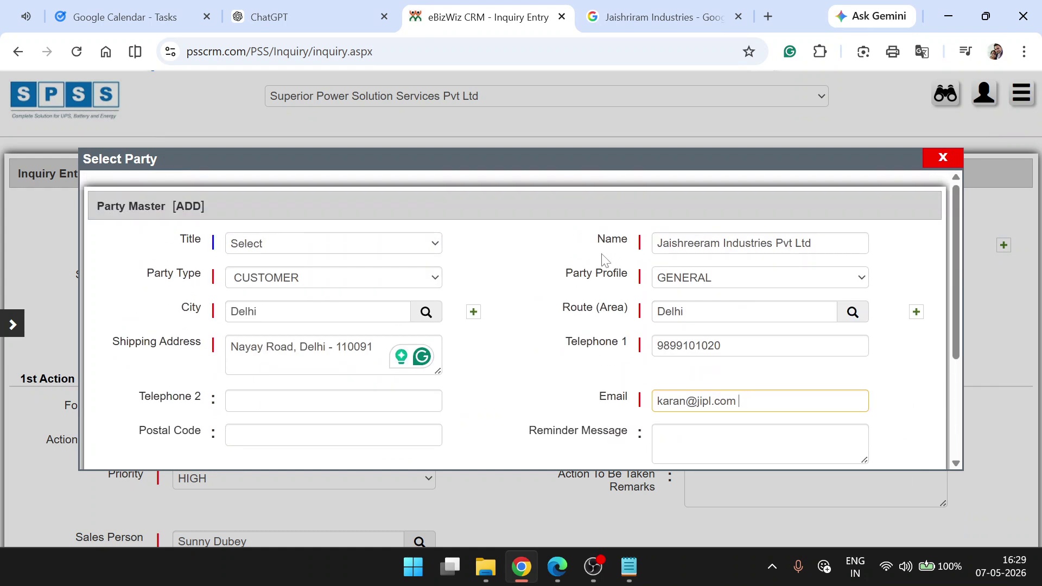
{"action": "scroll", "coordinate": [600, 282], "scroll_direction": "down", "scroll_amount": 3}
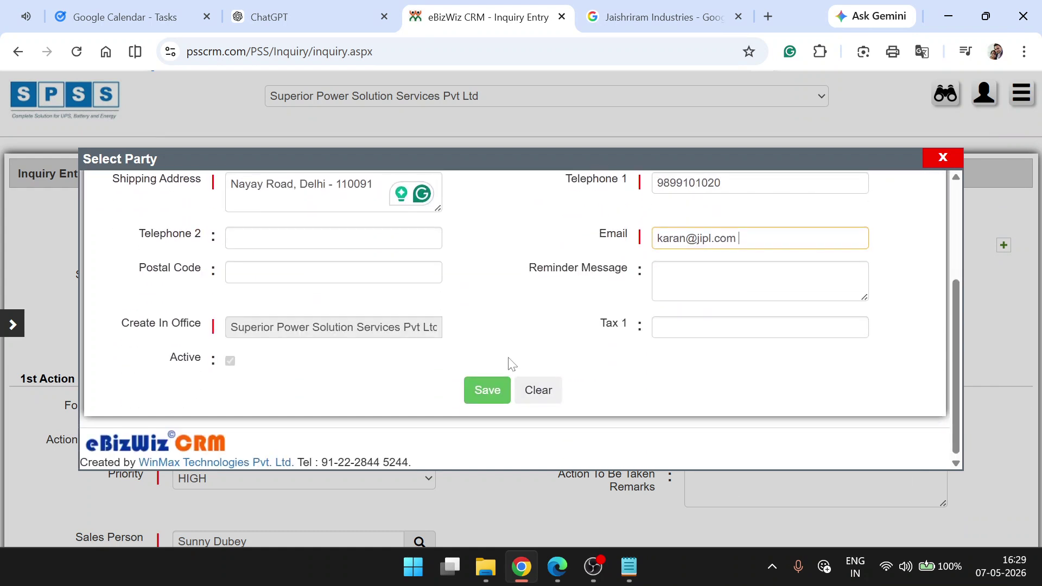
{"action": "left_click", "coordinate": [485, 392]}
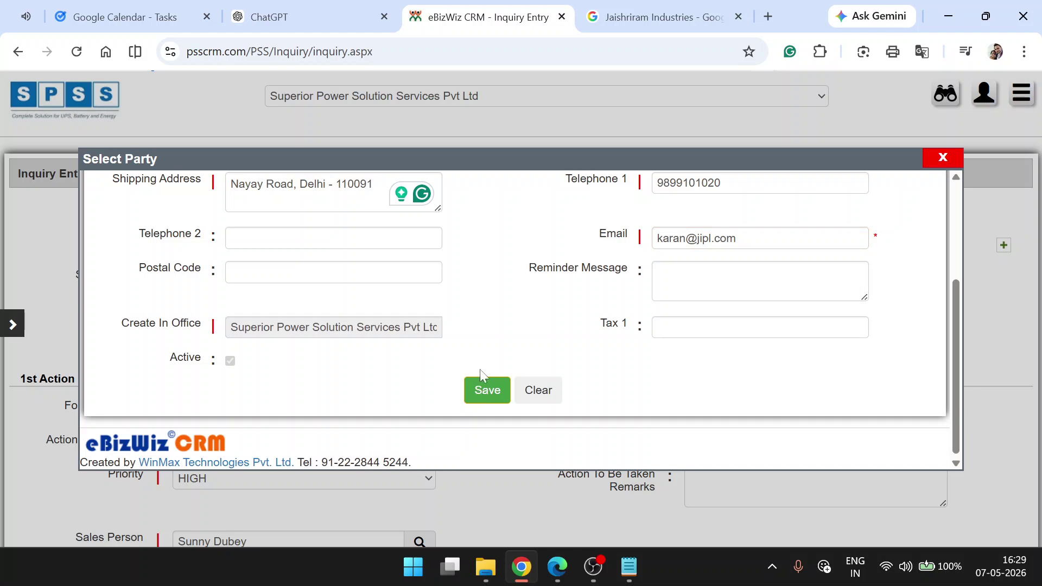
{"action": "scroll", "coordinate": [489, 370], "scroll_direction": "up", "scroll_amount": 3}
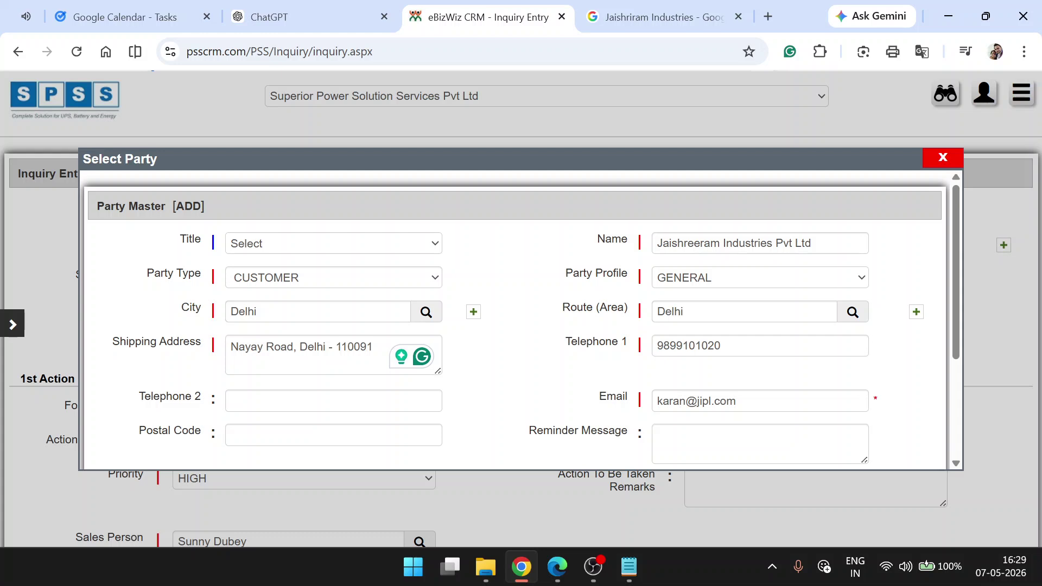
{"action": "left_click", "coordinate": [714, 402]}
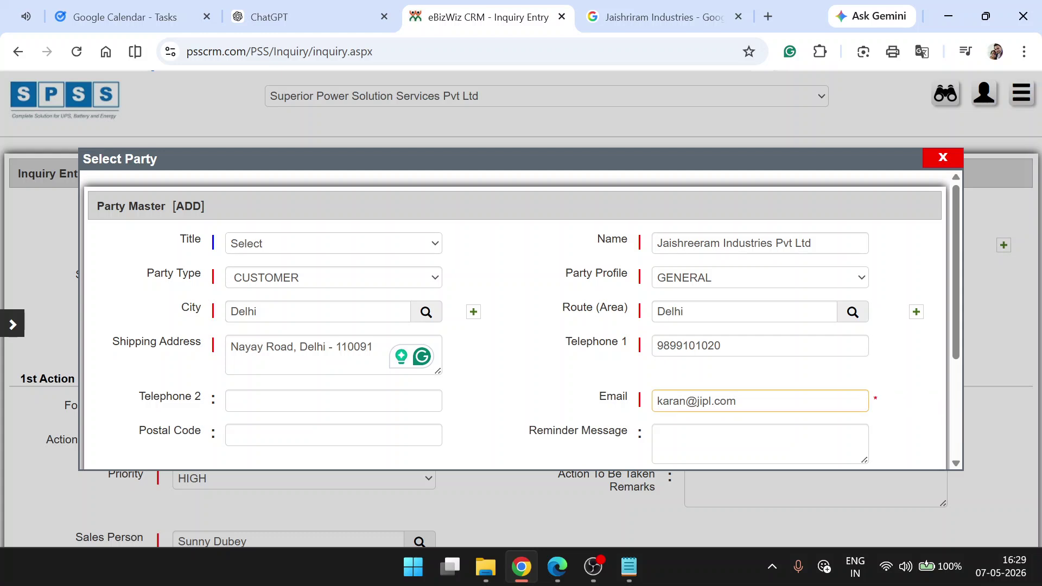
{"action": "key", "text": "ctrl+a"}
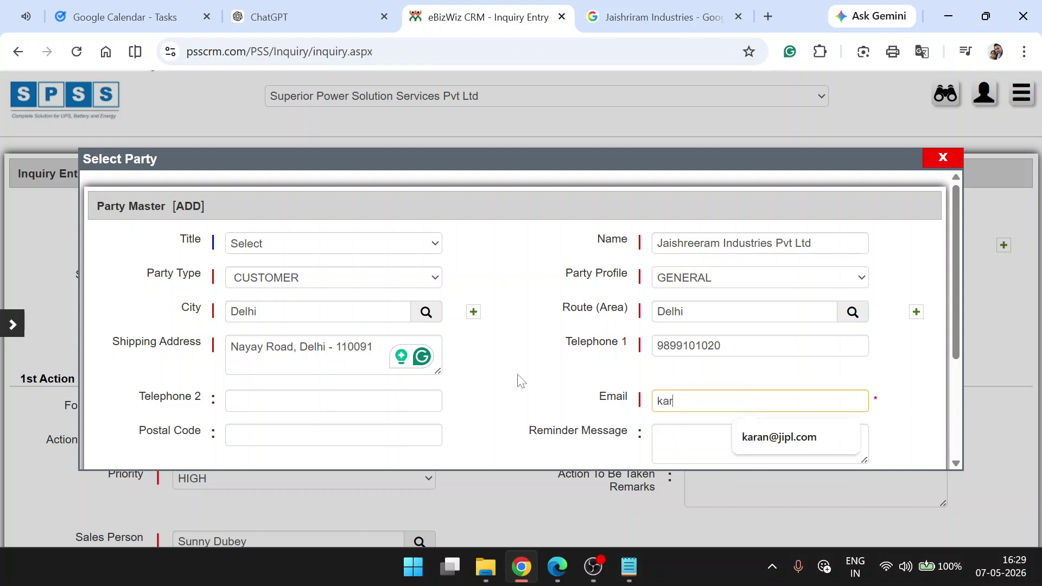
{"action": "scroll", "coordinate": [519, 380], "scroll_direction": "down", "scroll_amount": 3}
{"action": "left_click", "coordinate": [478, 390]}
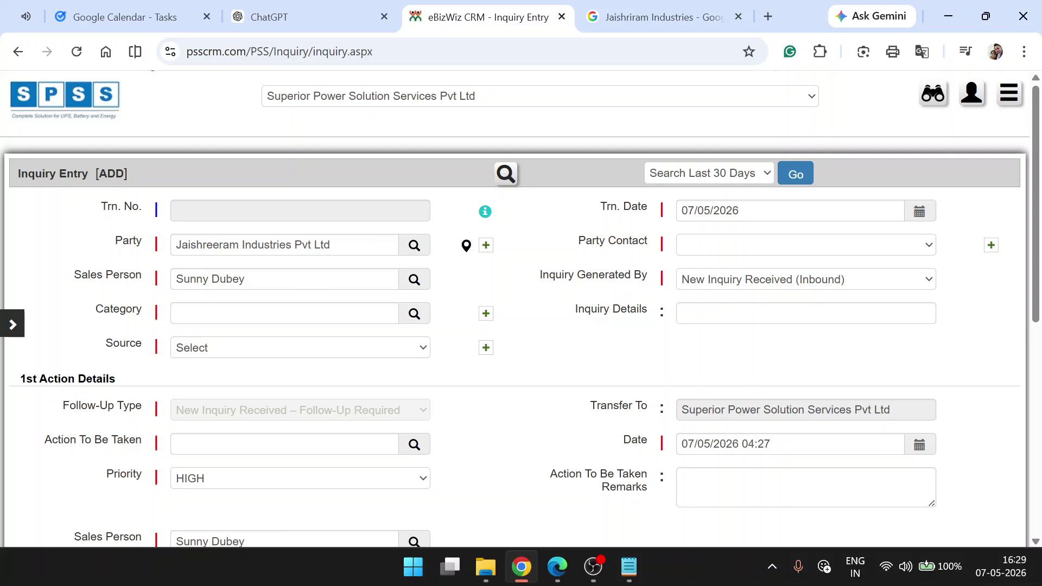
- Add the first contact person, entering their full name with title Mr
{"action": "left_click", "coordinate": [704, 251]}
{"action": "left_click", "coordinate": [705, 250]}
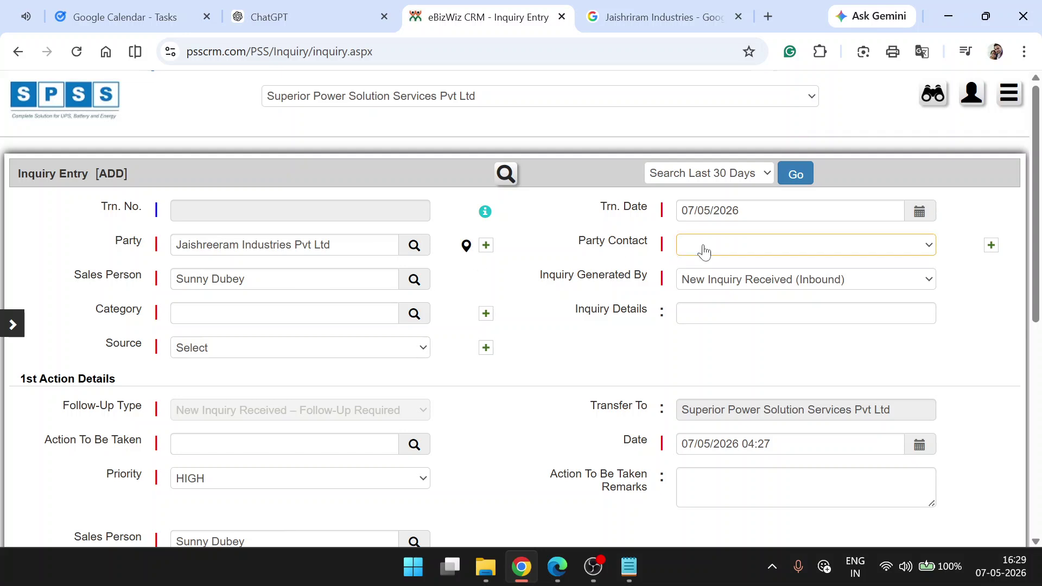
{"action": "left_click", "coordinate": [992, 245]}
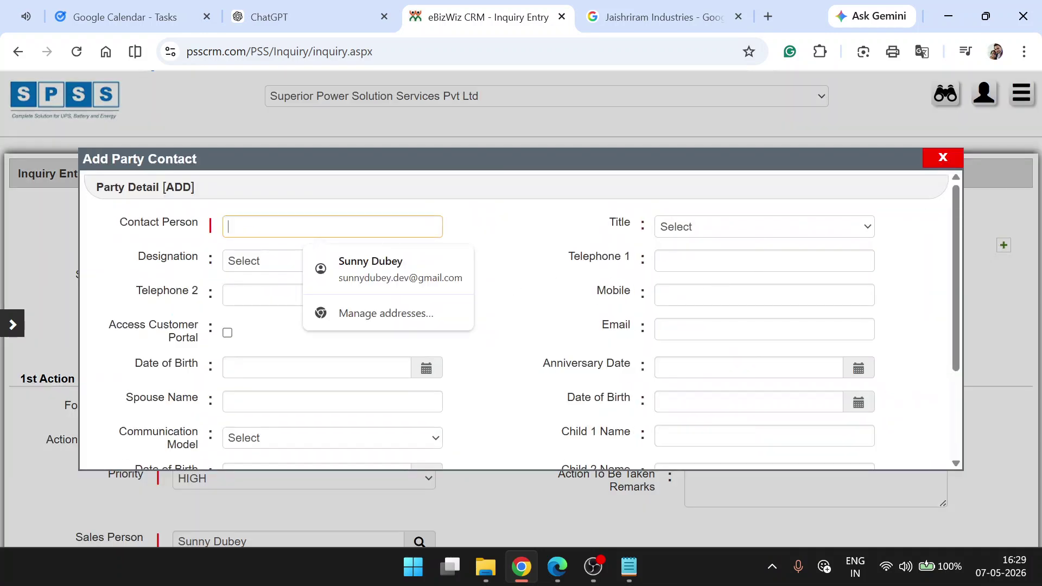
{"action": "key", "text": "alt+Tab"}
{"action": "key", "text": "alt+Tab"}
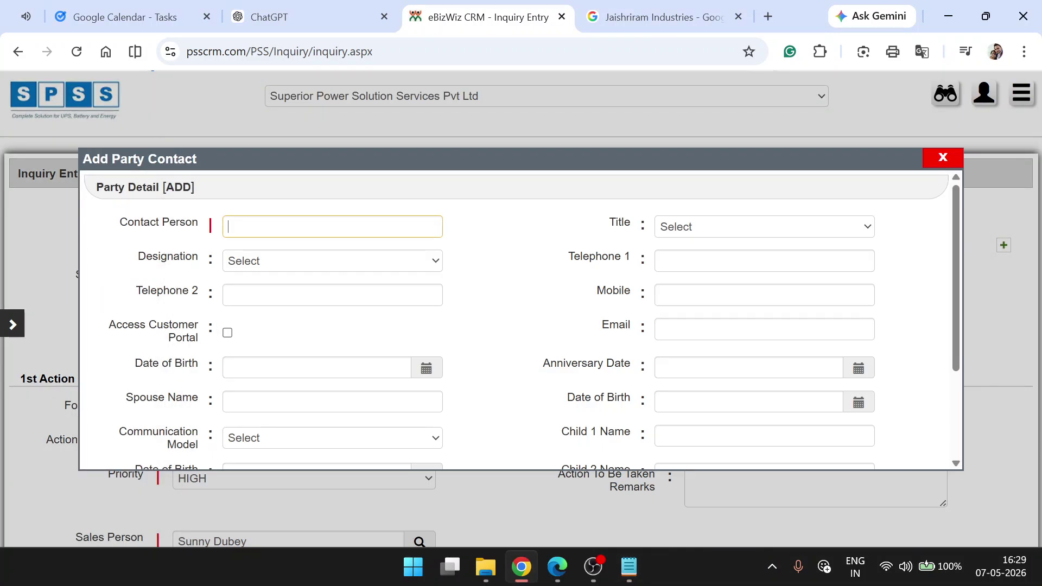
{"action": "key", "text": "Tab"}
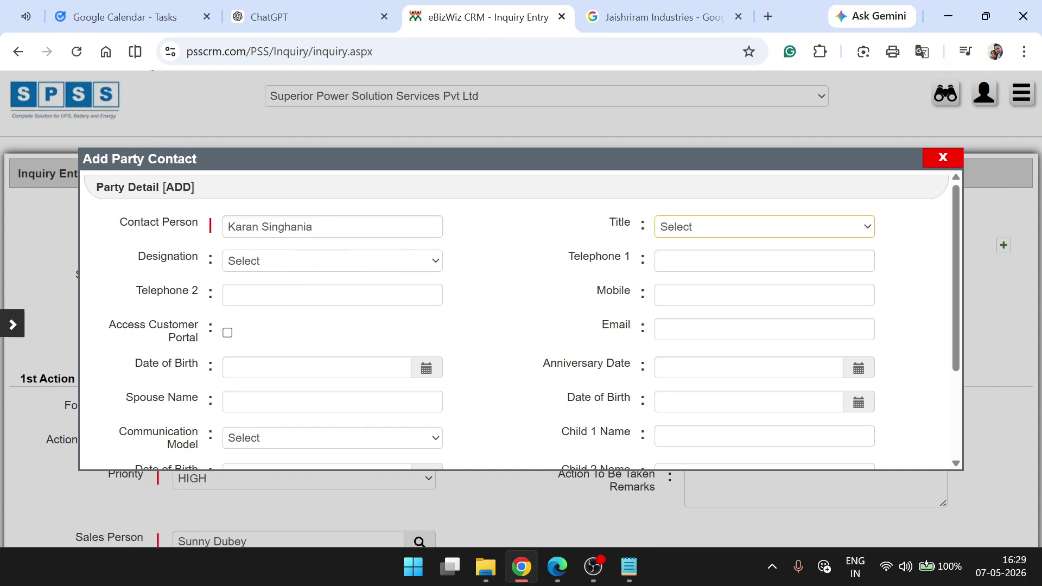
{"action": "left_click", "coordinate": [705, 239]}
{"action": "left_click", "coordinate": [702, 262]}
{"action": "scroll", "coordinate": [480, 291], "scroll_direction": "down", "scroll_amount": 3}
{"action": "left_click", "coordinate": [490, 435]}
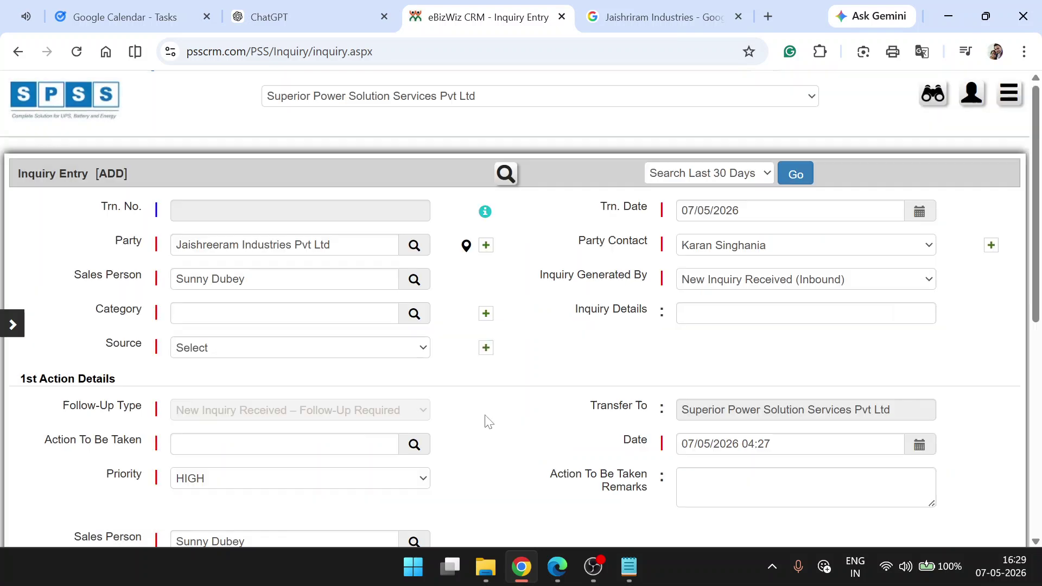
- Add a second contact titled Ms., then choose the first contact as Party Contact
{"action": "left_click", "coordinate": [991, 246]}
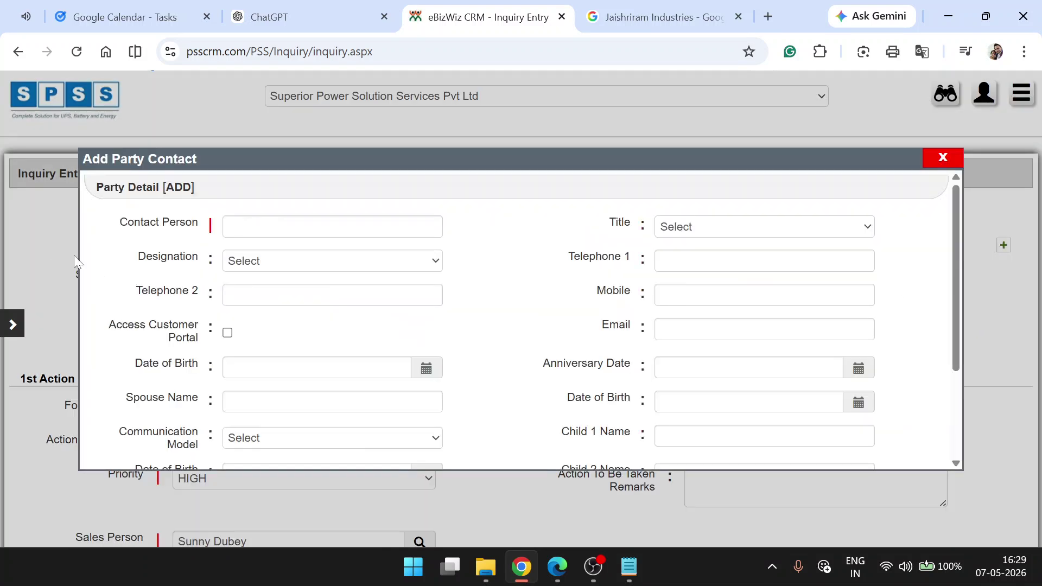
{"action": "left_click", "coordinate": [332, 226]}
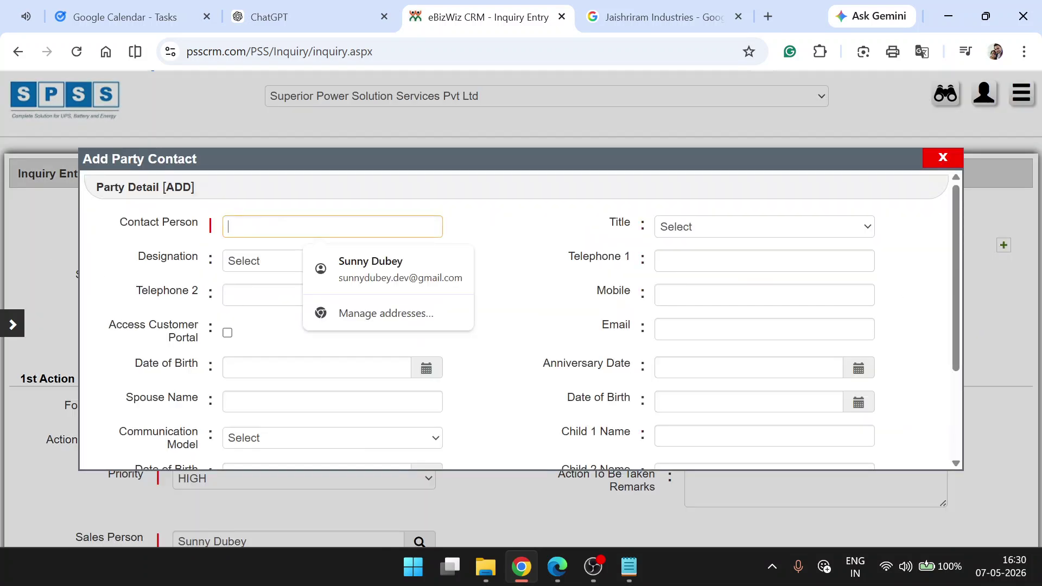
{"action": "type", "text": "Roohi"}
{"action": "left_click", "coordinate": [706, 232]}
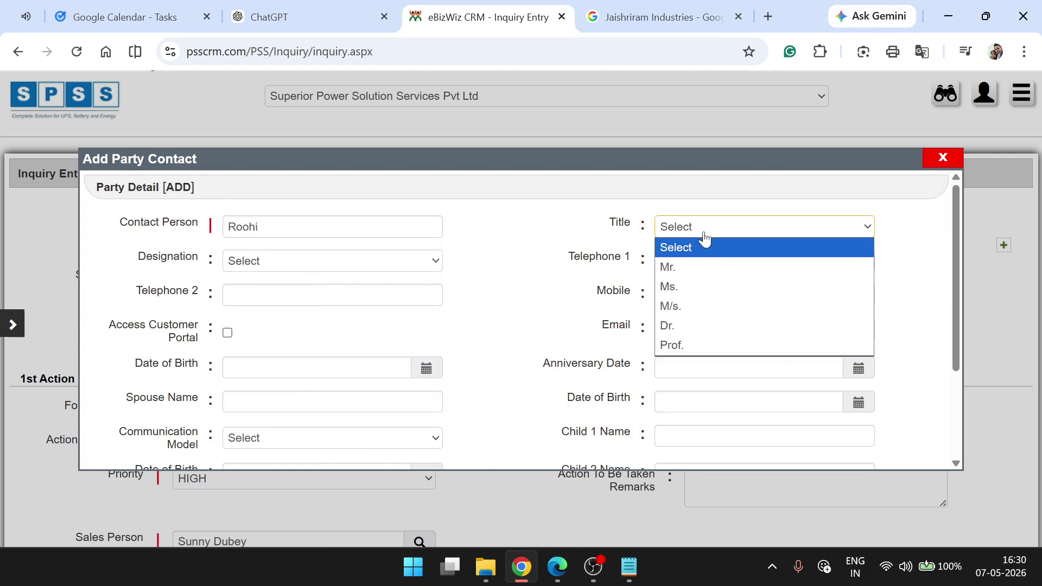
{"action": "left_click", "coordinate": [689, 288]}
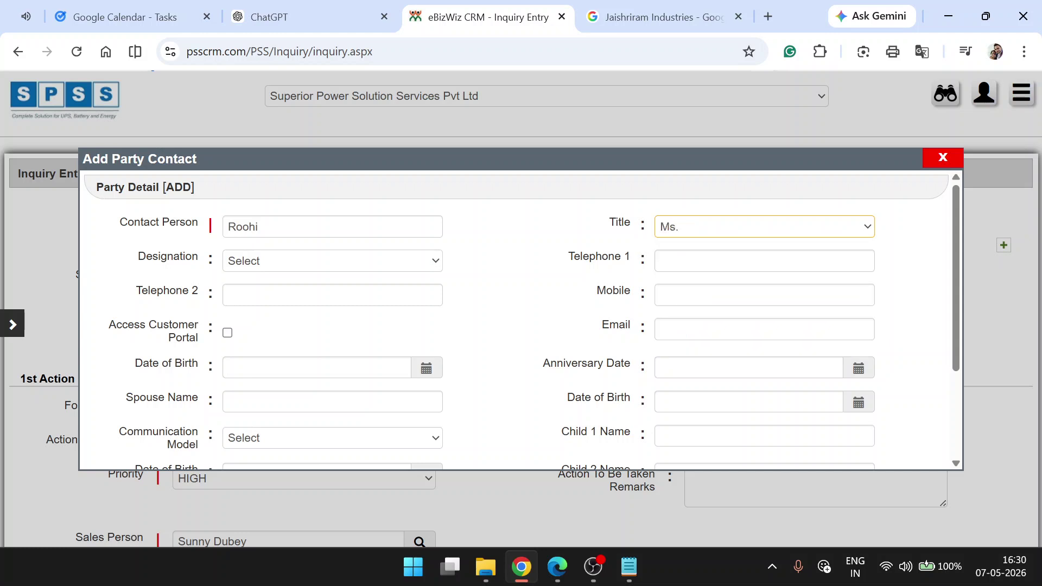
{"action": "scroll", "coordinate": [529, 402], "scroll_direction": "down", "scroll_amount": 3}
{"action": "left_click", "coordinate": [497, 441]}
{"action": "left_click", "coordinate": [758, 250]}
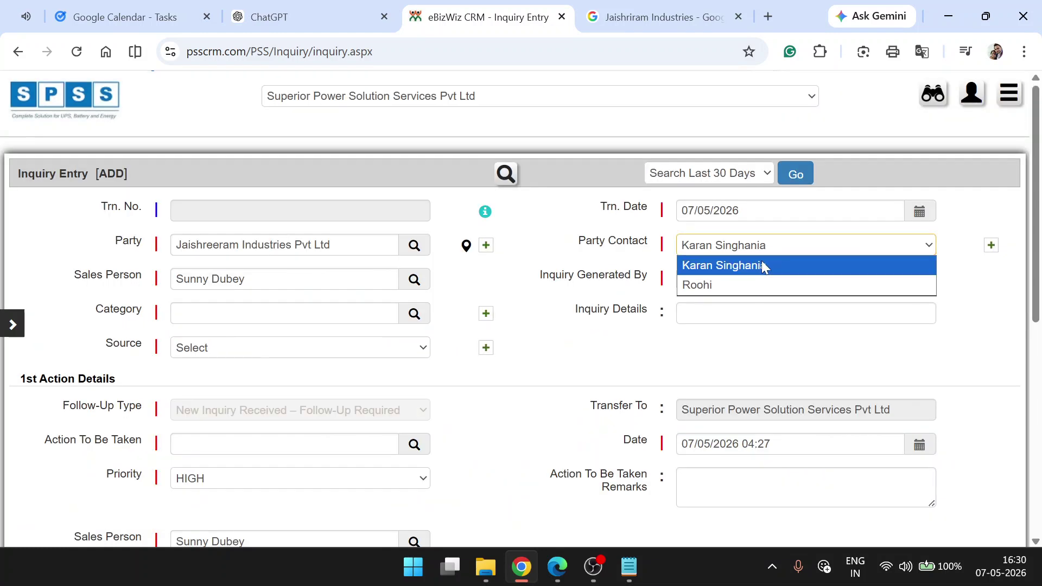
{"action": "left_click", "coordinate": [721, 265]}
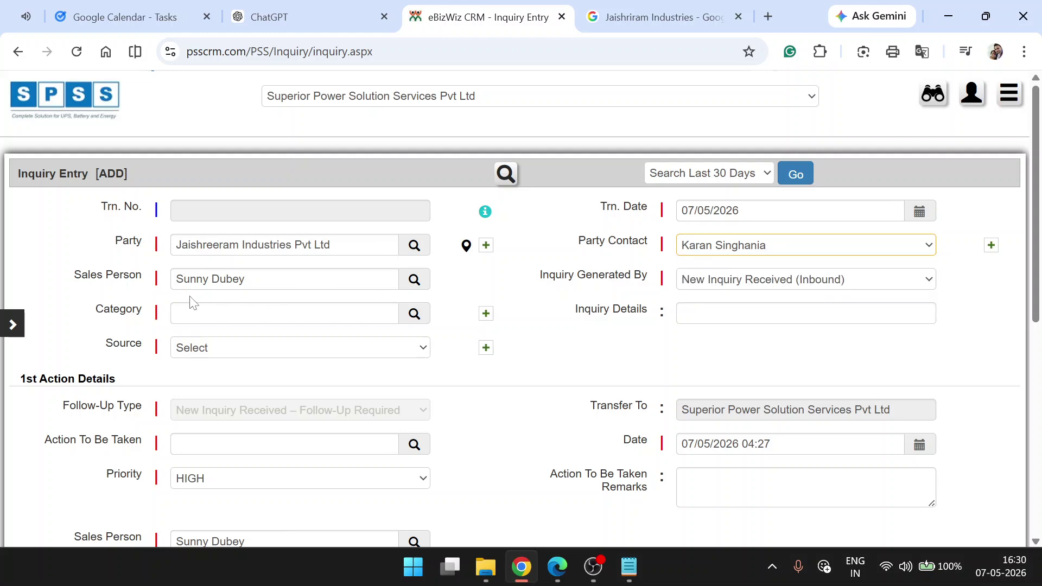
- Search the Category lookup with '%' and choose UPS
{"action": "left_click", "coordinate": [284, 313]}
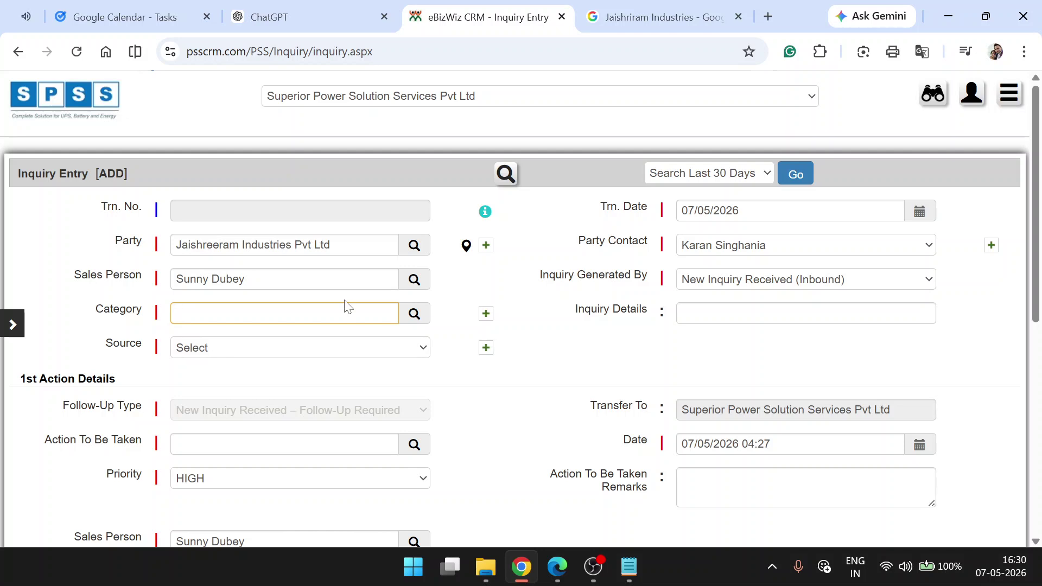
{"action": "type", "text": "%"}
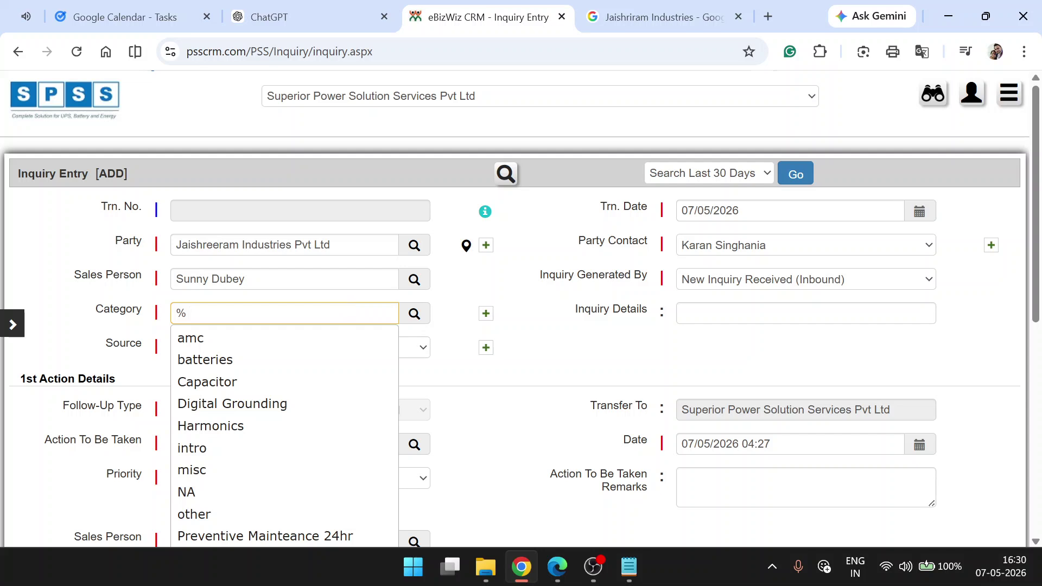
{"action": "scroll", "coordinate": [311, 380], "scroll_direction": "down", "scroll_amount": 3}
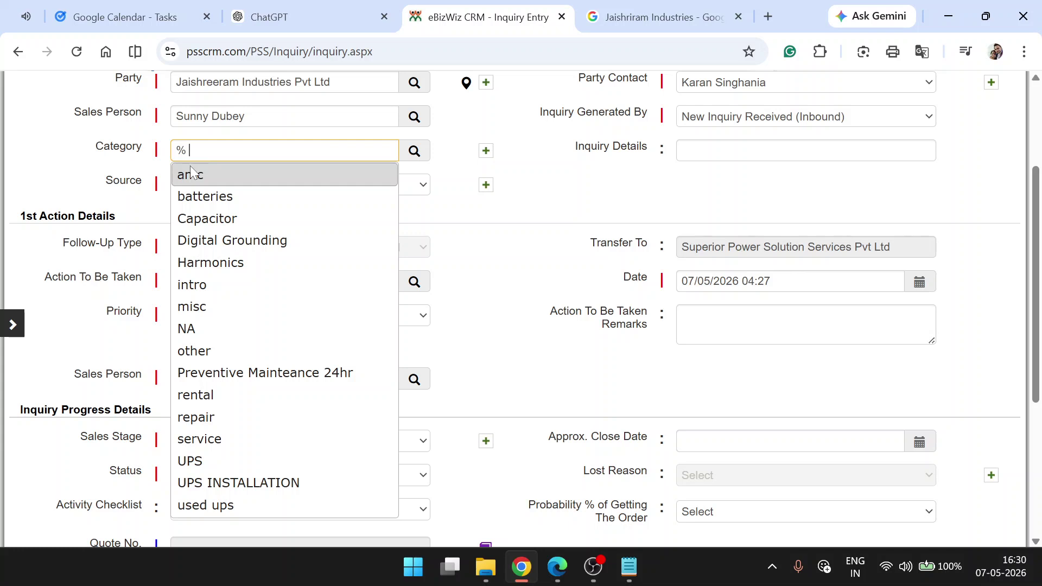
{"action": "left_click", "coordinate": [191, 461]}
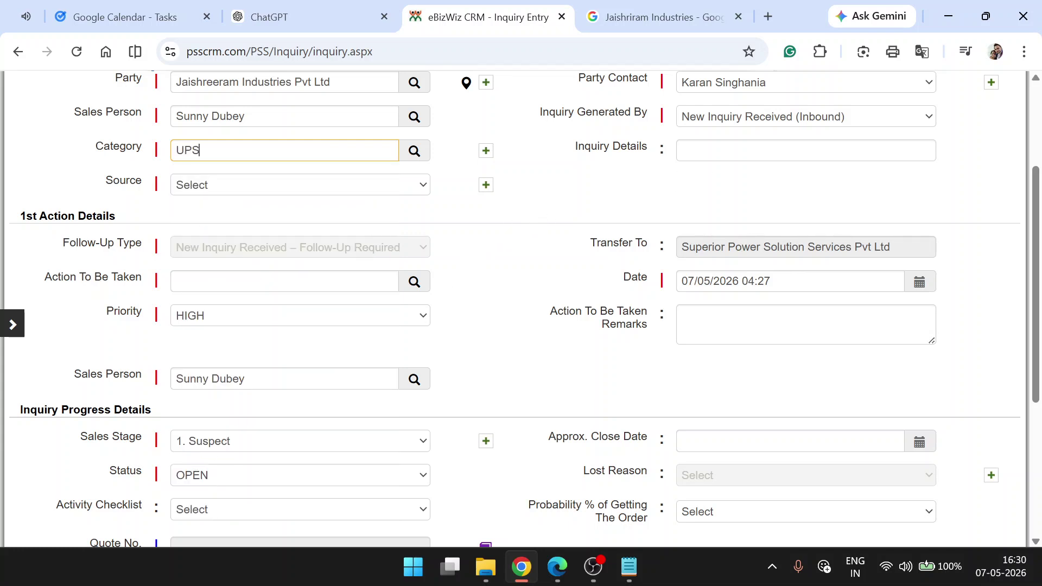
{"action": "left_click", "coordinate": [771, 150]}
- Write inquiry details saying the contact can buy a 120kva UPS or rent one
{"action": "type", "text": "Eit"}
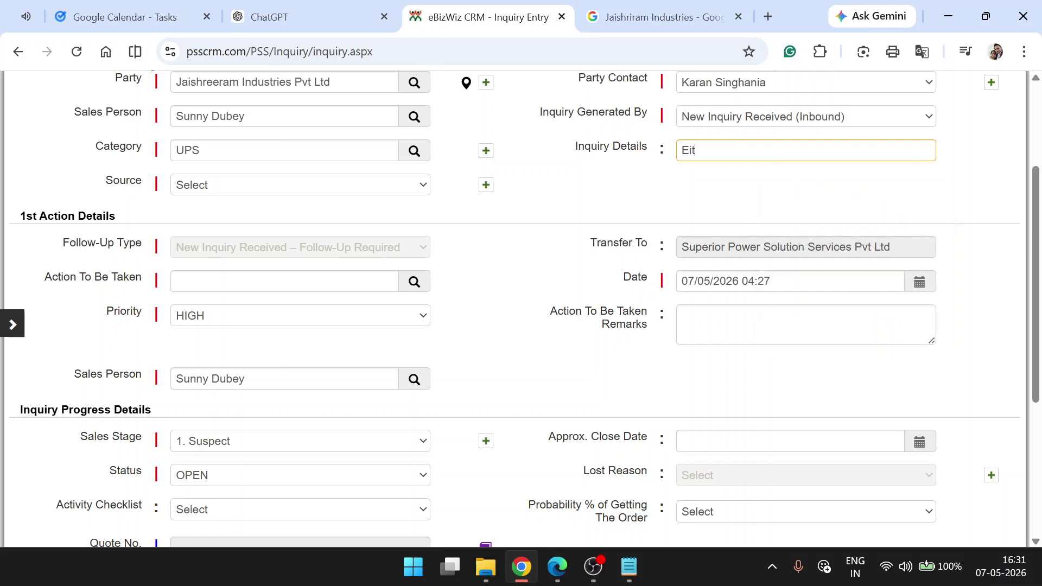
{"action": "type", "text": "ther"}
{"action": "scroll", "coordinate": [715, 158], "scroll_direction": "up", "scroll_amount": 1}
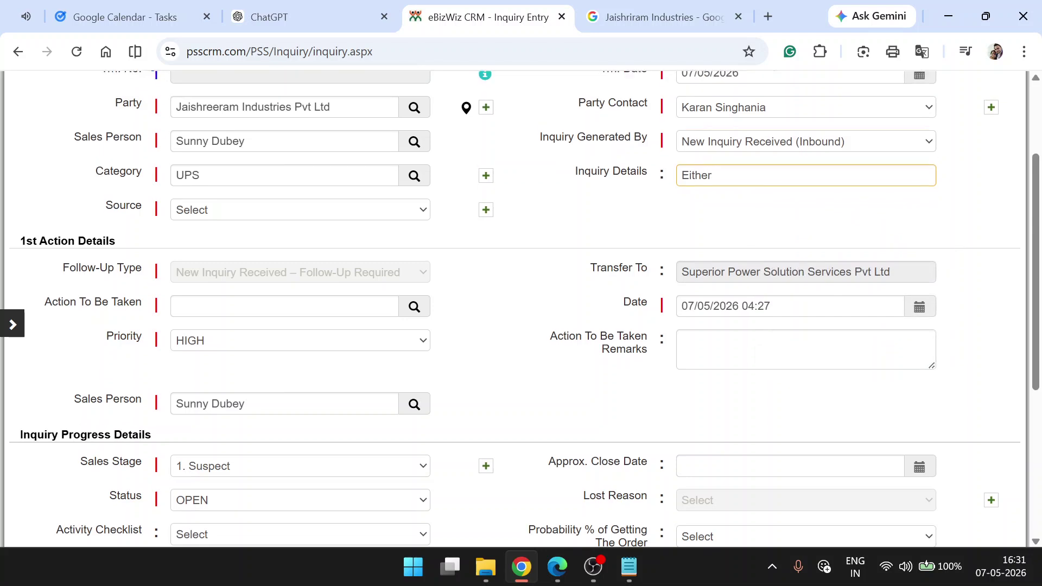
{"action": "type", "text": "Kara"}
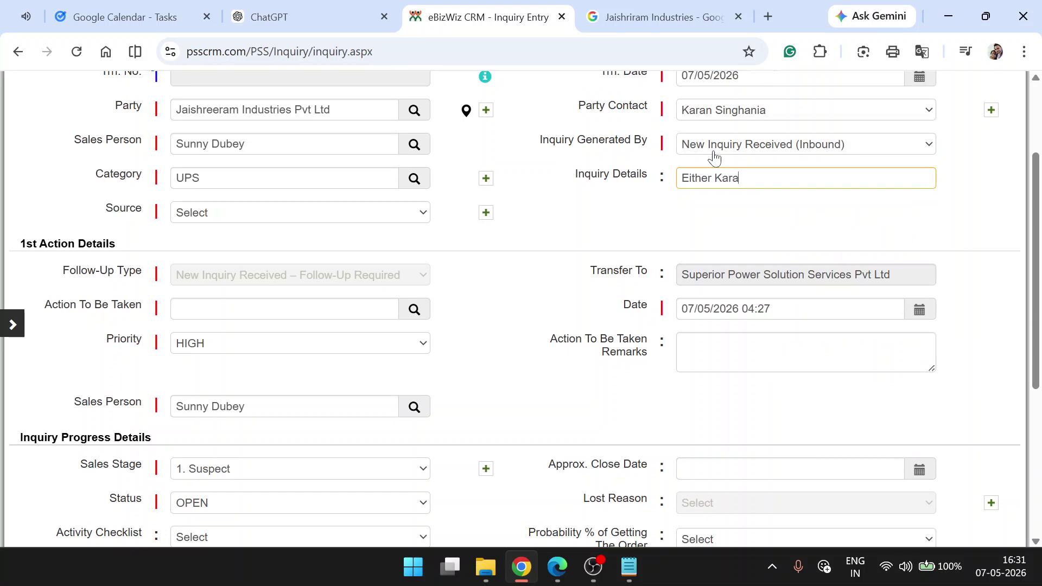
{"action": "type", "text": "n can buya"}
{"action": "key", "text": "BackSpace"}
{"action": "type", "text": "a 120kva UPS or can take 120kva UPS on rental"}
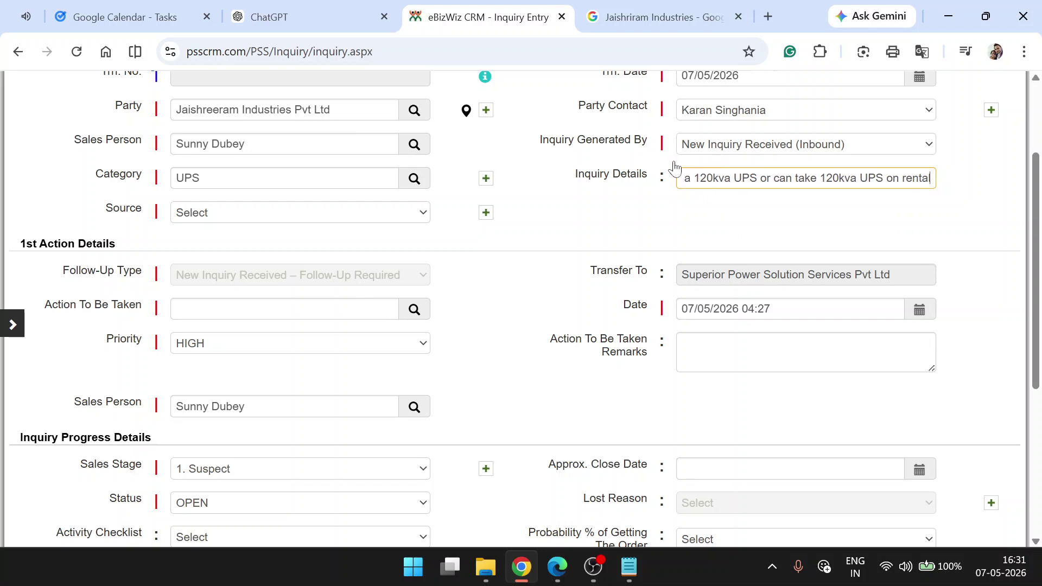
- Set the inquiry Source to Cold Call
{"action": "left_click", "coordinate": [267, 214]}
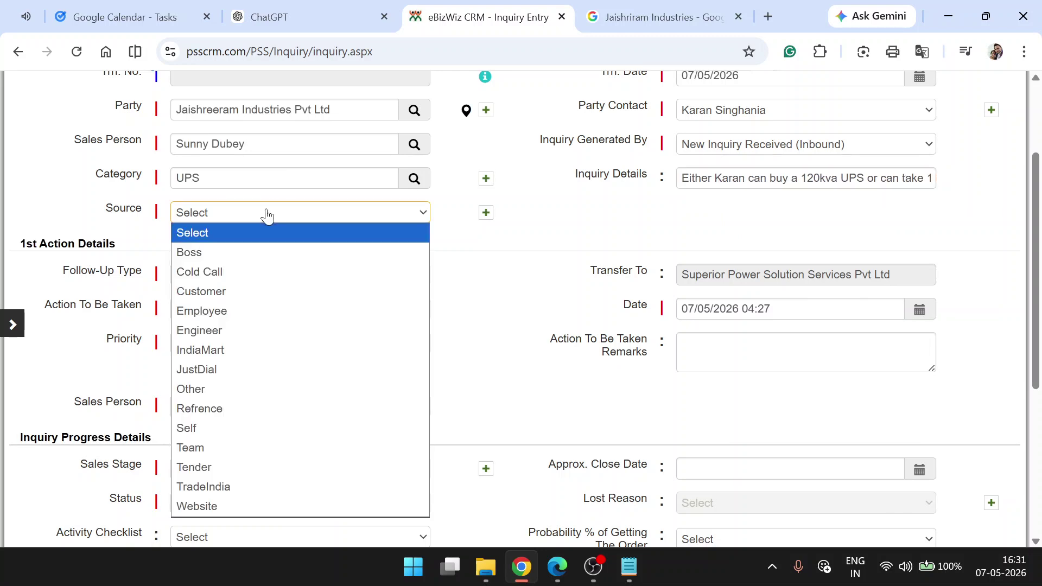
{"action": "left_click", "coordinate": [249, 268]}
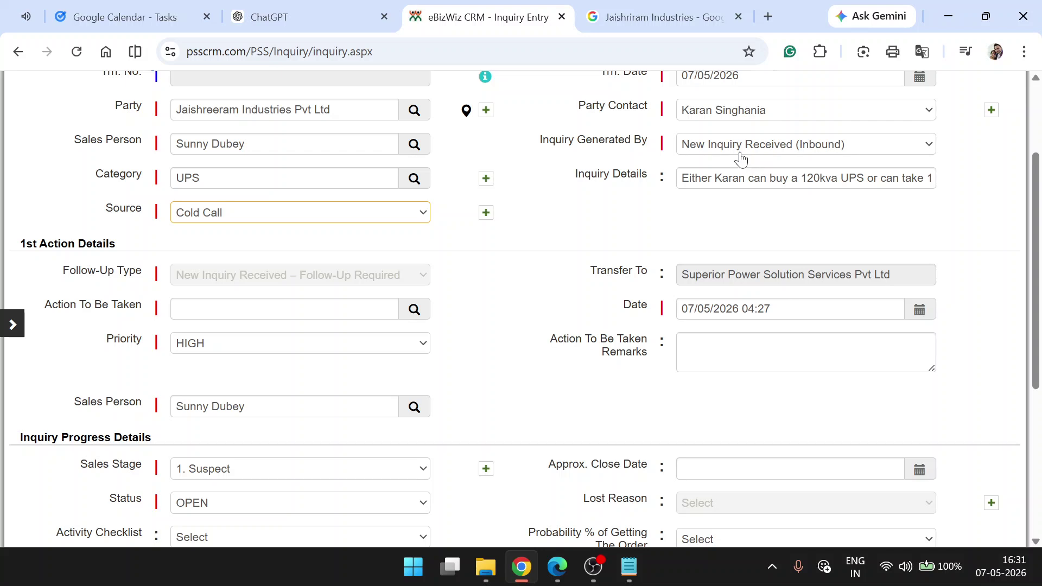
{"action": "scroll", "coordinate": [573, 205], "scroll_direction": "up", "scroll_amount": 2}
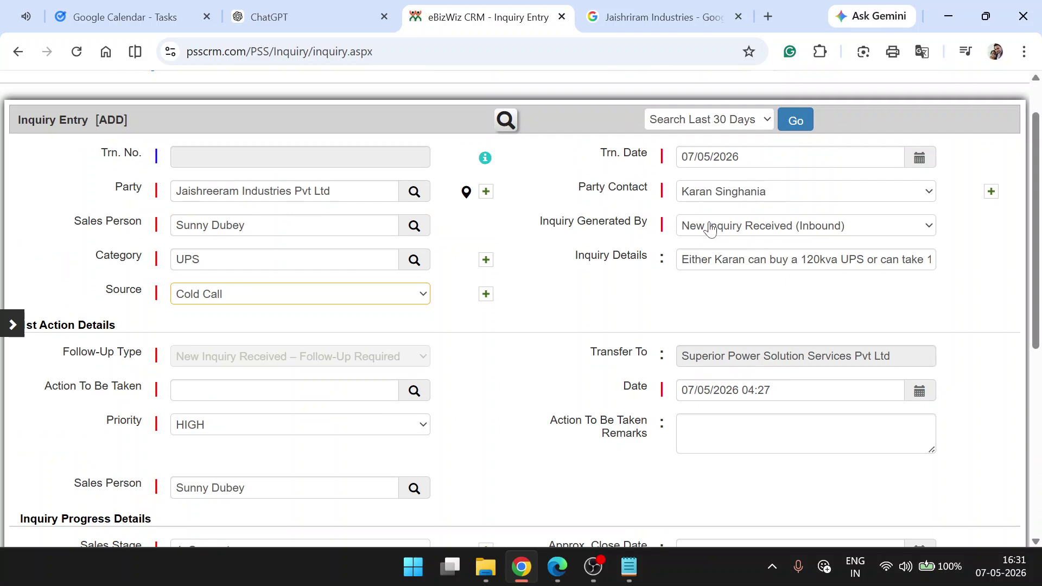
- Set Inquiry Generated By to Sales Call Done (Outbound), leaving Follow-Up Type at Follow-Up Not Required
{"action": "left_click", "coordinate": [814, 228]}
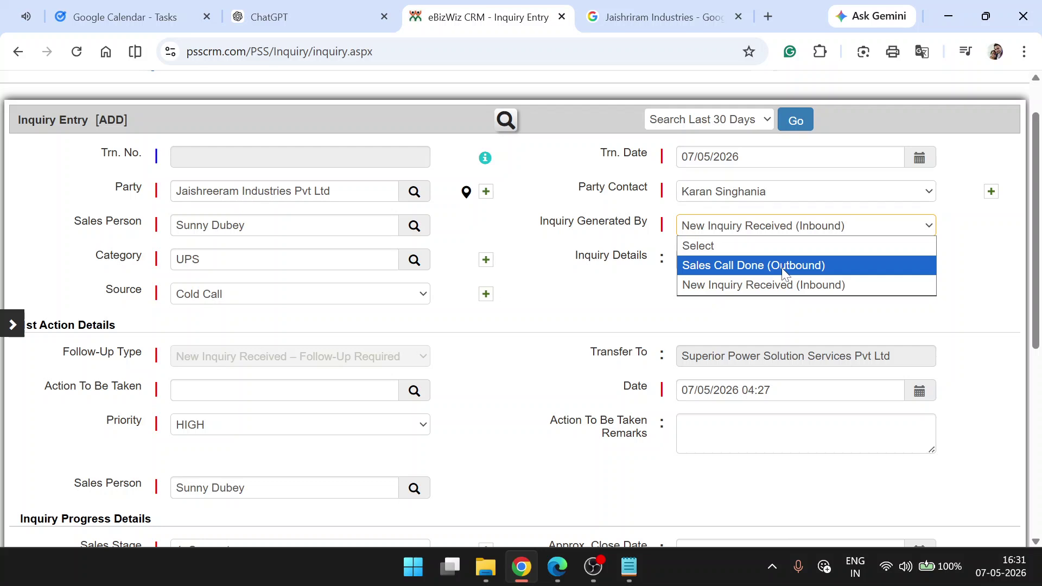
{"action": "left_click", "coordinate": [783, 266]}
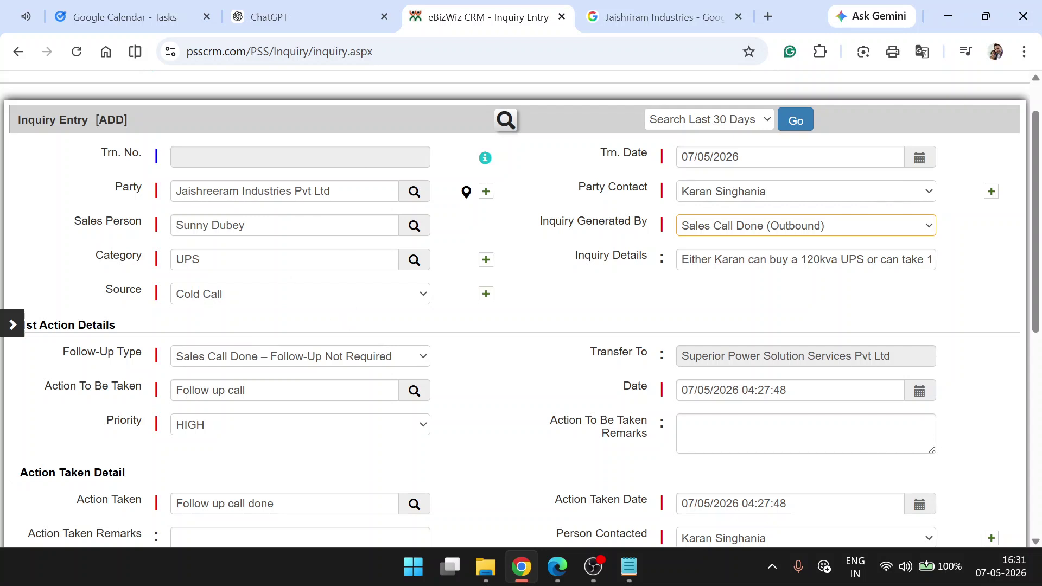
{"action": "scroll", "coordinate": [434, 307], "scroll_direction": "down", "scroll_amount": 1}
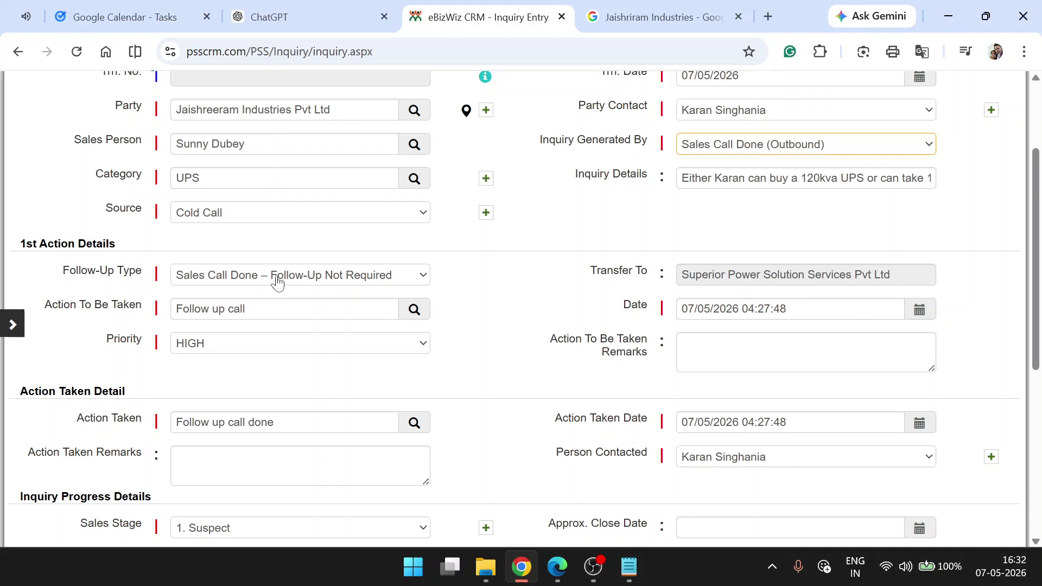
{"action": "left_click", "coordinate": [398, 282]}
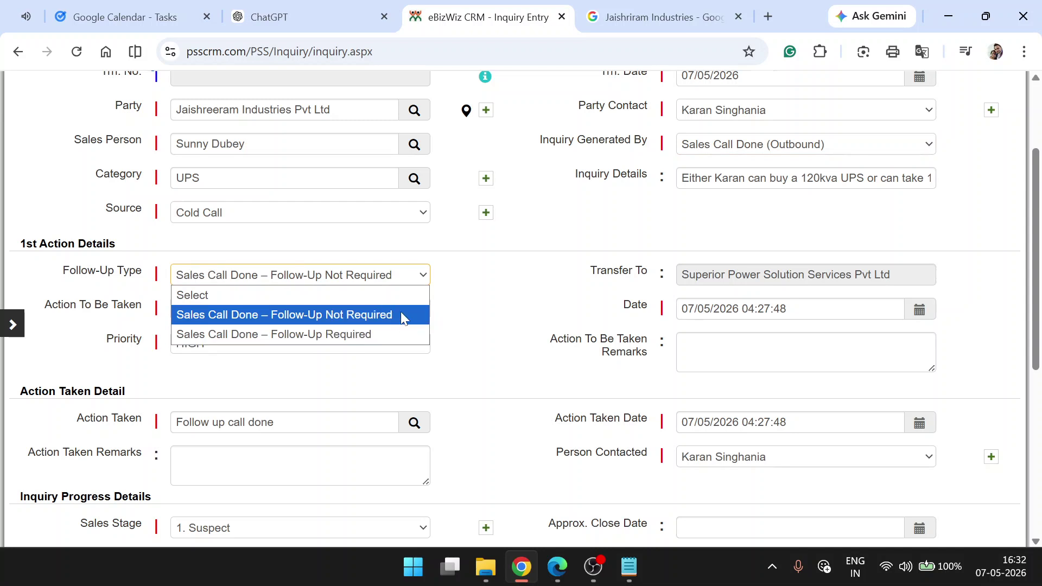
{"action": "left_click", "coordinate": [548, 301]}
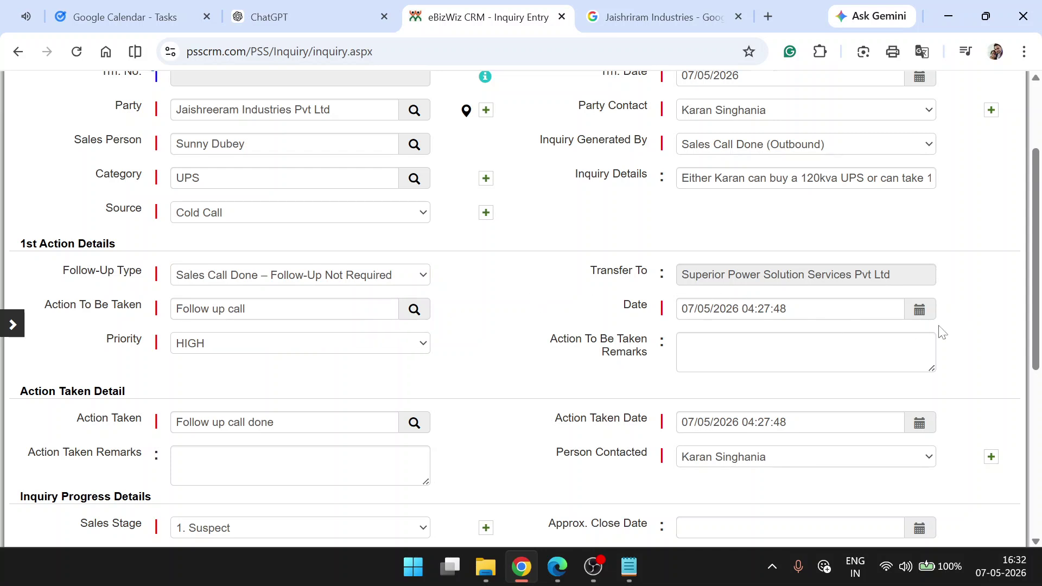
{"action": "scroll", "coordinate": [968, 344], "scroll_direction": "up", "scroll_amount": 3}
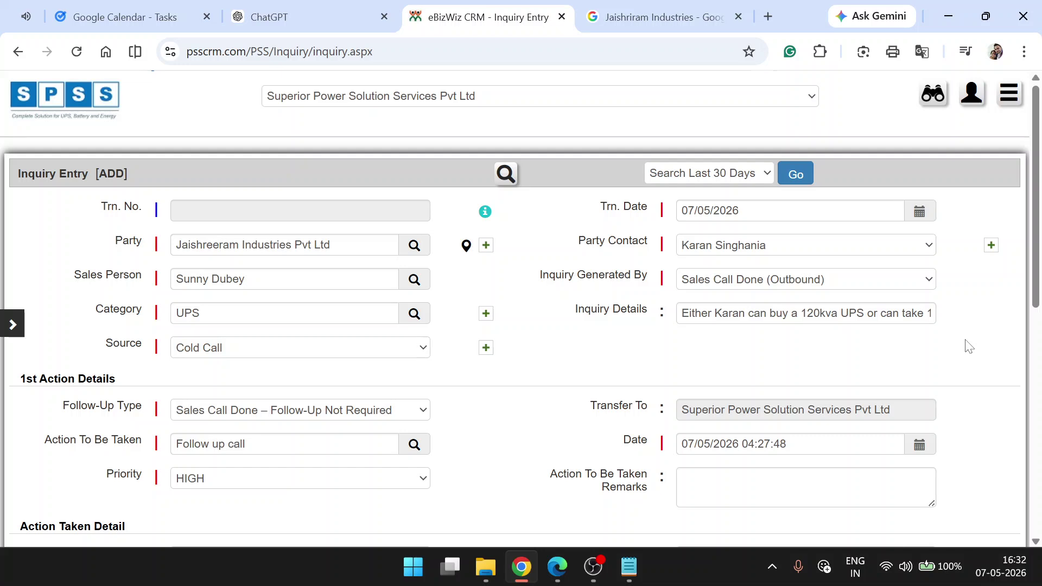
- Pick the 6th in both the Trn. Date and action Date calendars, giving 06/05/2026
{"action": "left_click", "coordinate": [920, 211]}
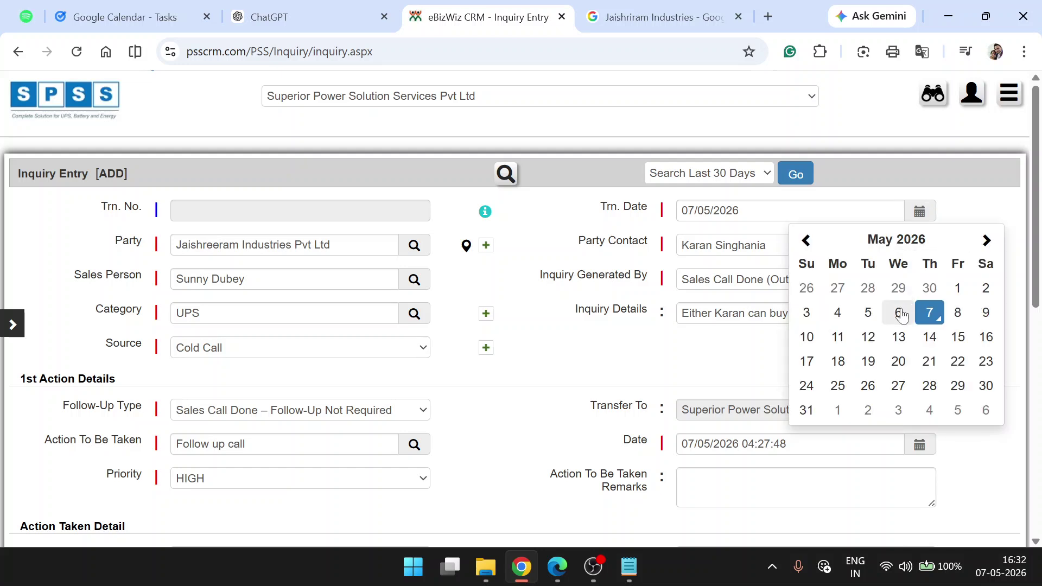
{"action": "left_click", "coordinate": [900, 313]}
{"action": "scroll", "coordinate": [899, 313], "scroll_direction": "down", "scroll_amount": 3}
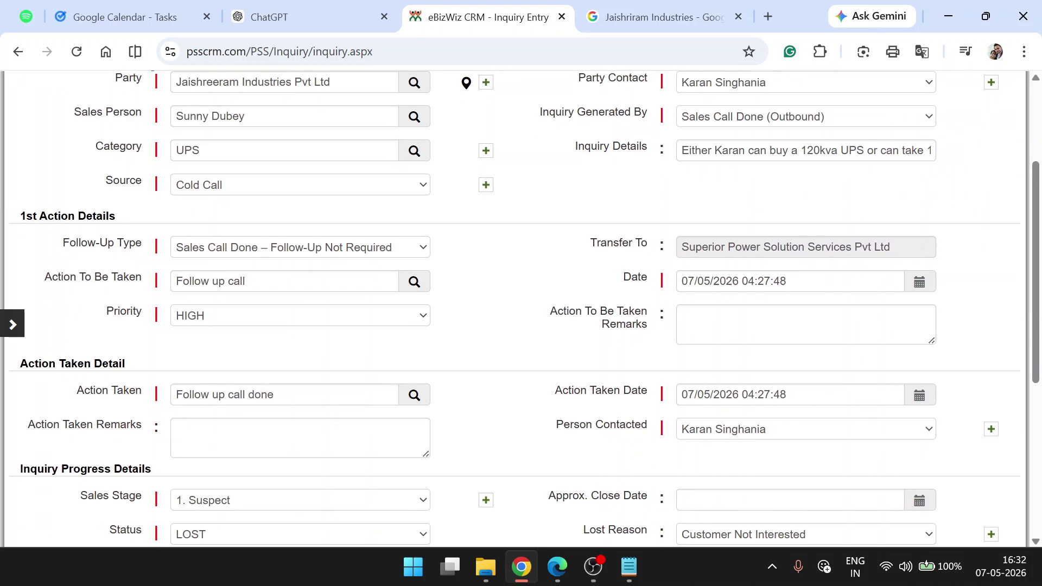
{"action": "left_click", "coordinate": [920, 282]}
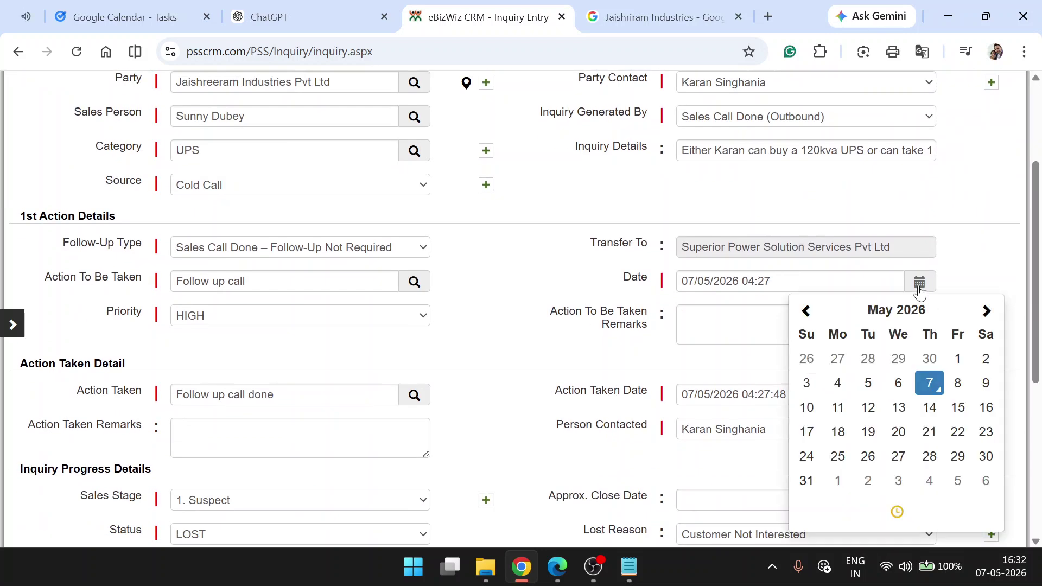
{"action": "left_click", "coordinate": [904, 383]}
{"action": "scroll", "coordinate": [735, 233], "scroll_direction": "up", "scroll_amount": 3}
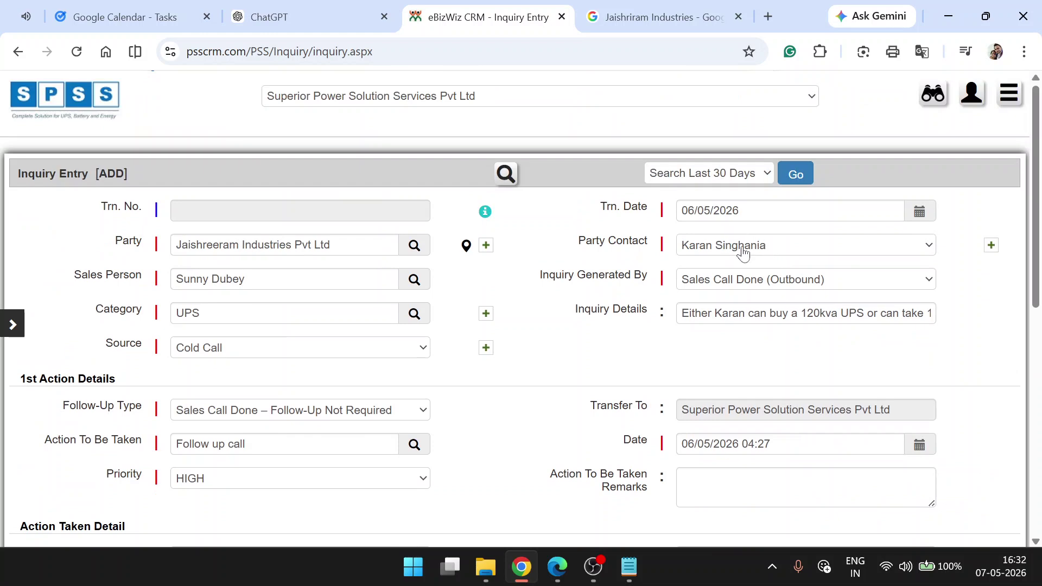
- Enter 'Visit Done' in the Action Taken Remarks box
{"action": "scroll", "coordinate": [696, 360], "scroll_direction": "down", "scroll_amount": 1}
{"action": "scroll", "coordinate": [696, 360], "scroll_direction": "down", "scroll_amount": 1}
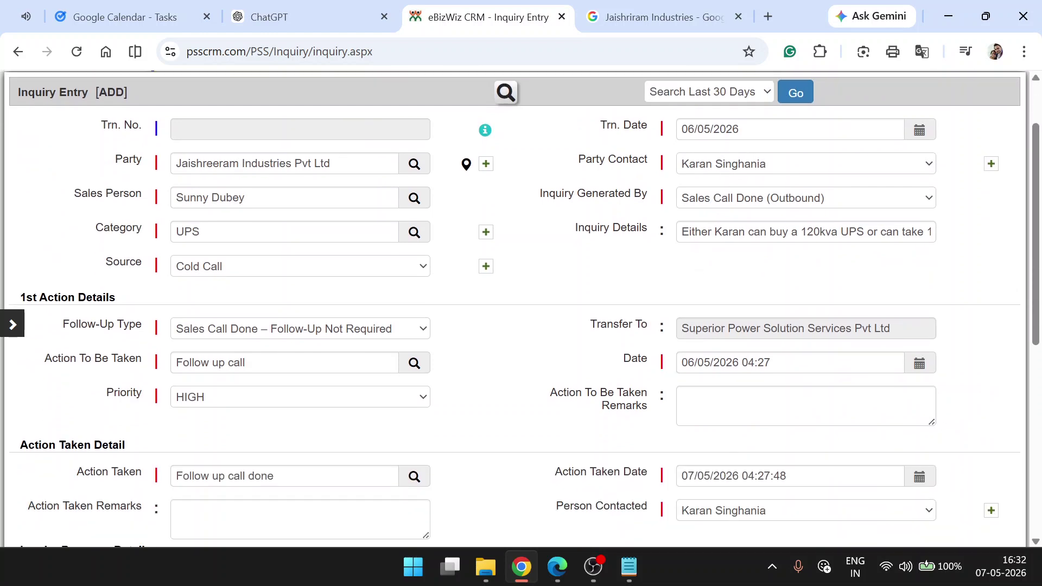
{"action": "scroll", "coordinate": [516, 309], "scroll_direction": "down", "scroll_amount": 3}
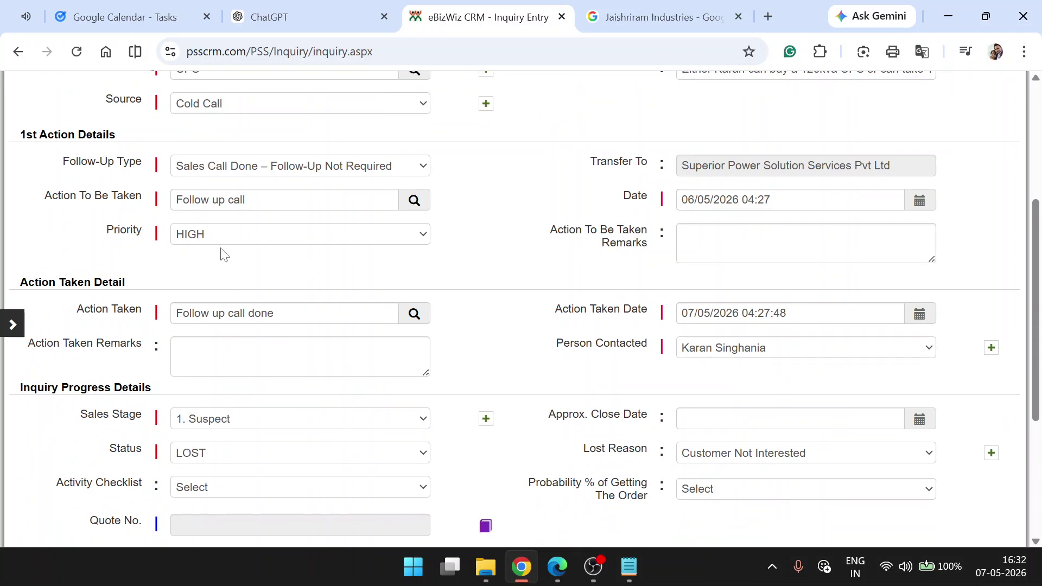
{"action": "left_click", "coordinate": [174, 347]}
{"action": "type", "text": "Visit Done"}
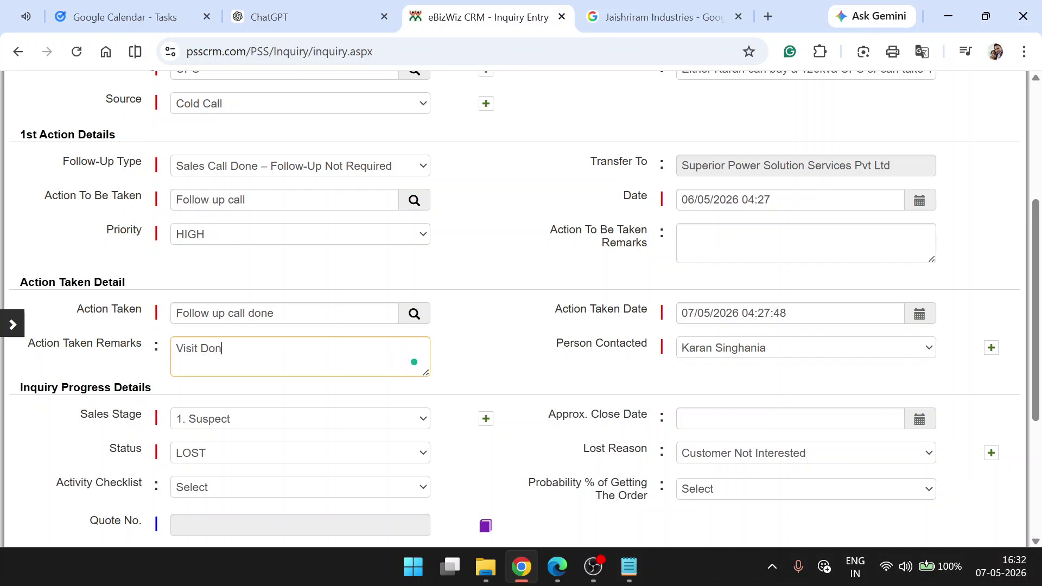
{"action": "scroll", "coordinate": [331, 351], "scroll_direction": "down", "scroll_amount": 1}
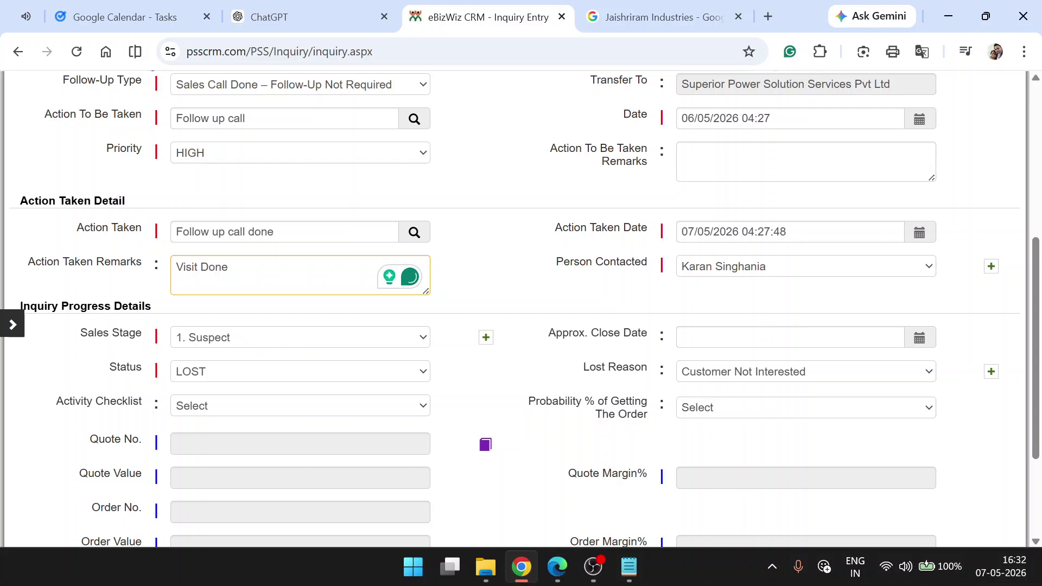
{"action": "scroll", "coordinate": [521, 310], "scroll_direction": "down", "scroll_amount": 1}
{"action": "left_click", "coordinate": [923, 256]}
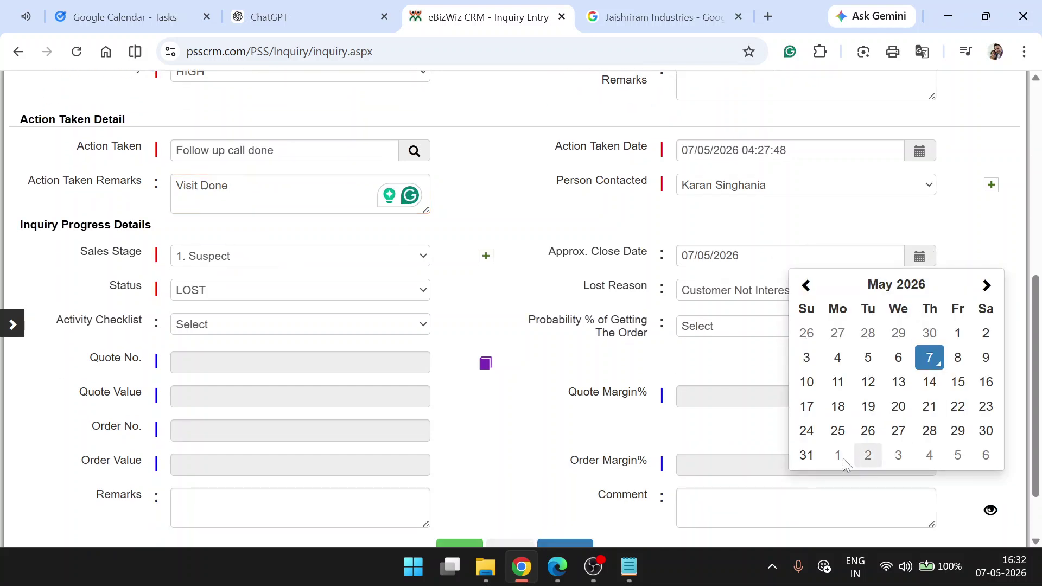
{"action": "left_click", "coordinate": [807, 456]}
{"action": "left_click", "coordinate": [334, 291]}
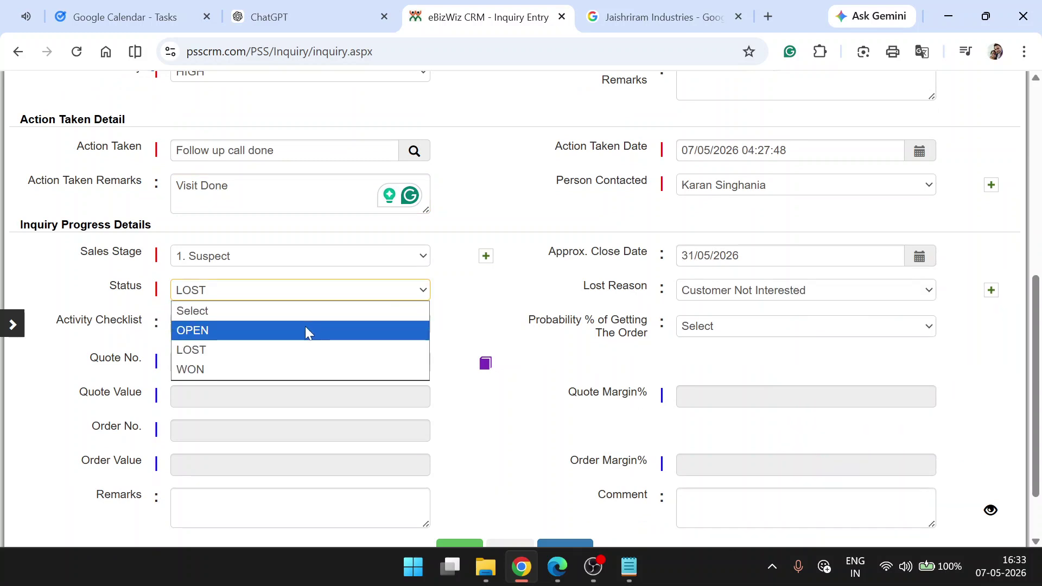
{"action": "left_click", "coordinate": [305, 331]}
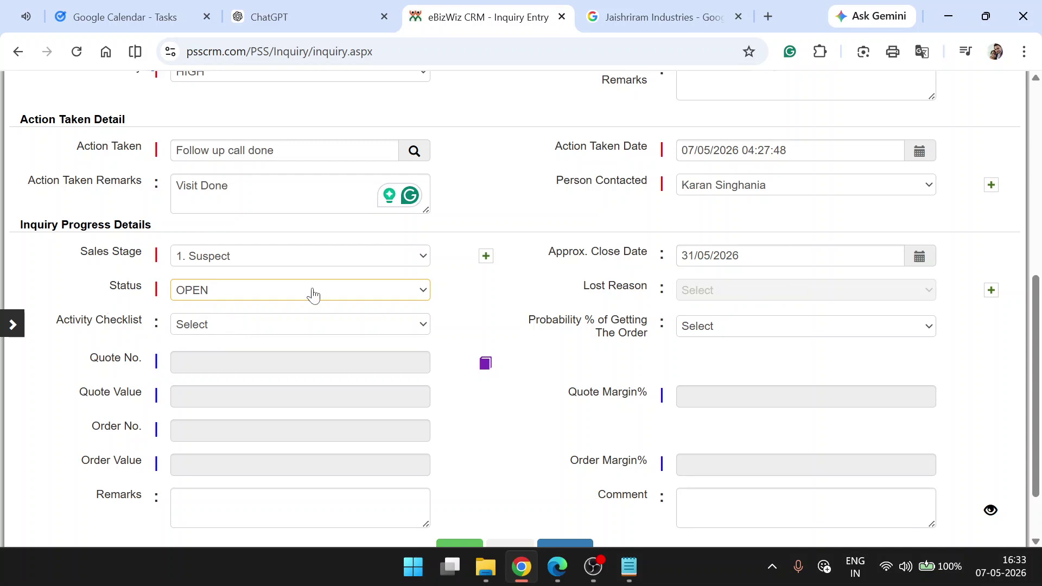
{"action": "scroll", "coordinate": [561, 297], "scroll_direction": "down", "scroll_amount": 2}
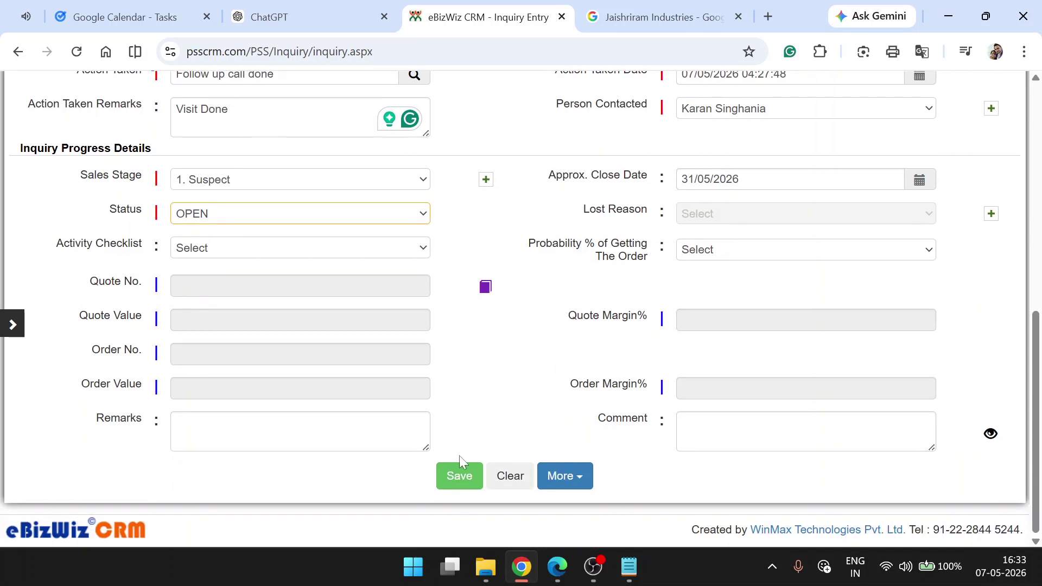
{"action": "scroll", "coordinate": [510, 304], "scroll_direction": "up", "scroll_amount": 3}
{"action": "scroll", "coordinate": [513, 308], "scroll_direction": "up", "scroll_amount": 1}
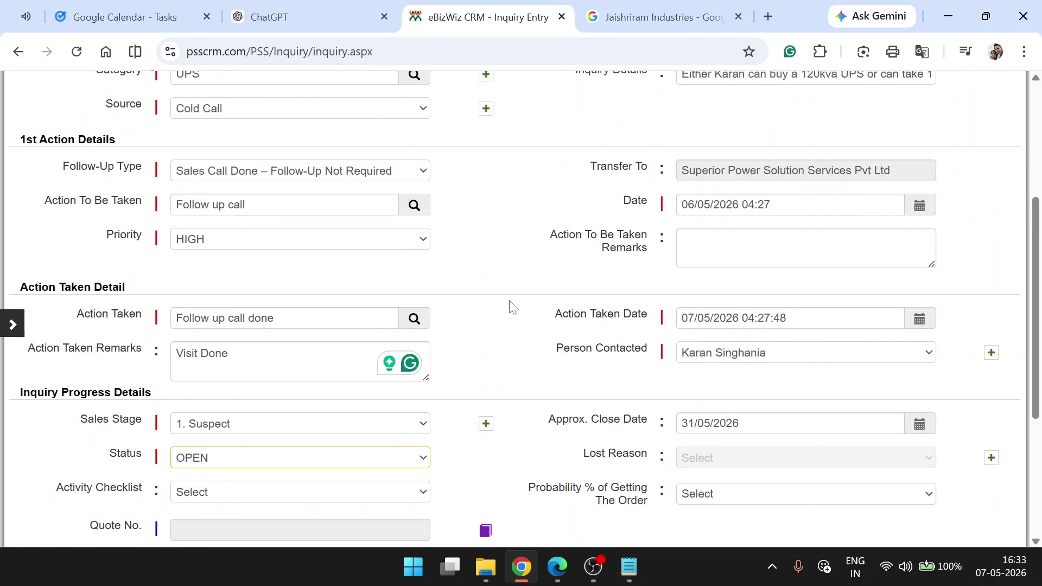
{"action": "scroll", "coordinate": [512, 308], "scroll_direction": "up", "scroll_amount": 3}
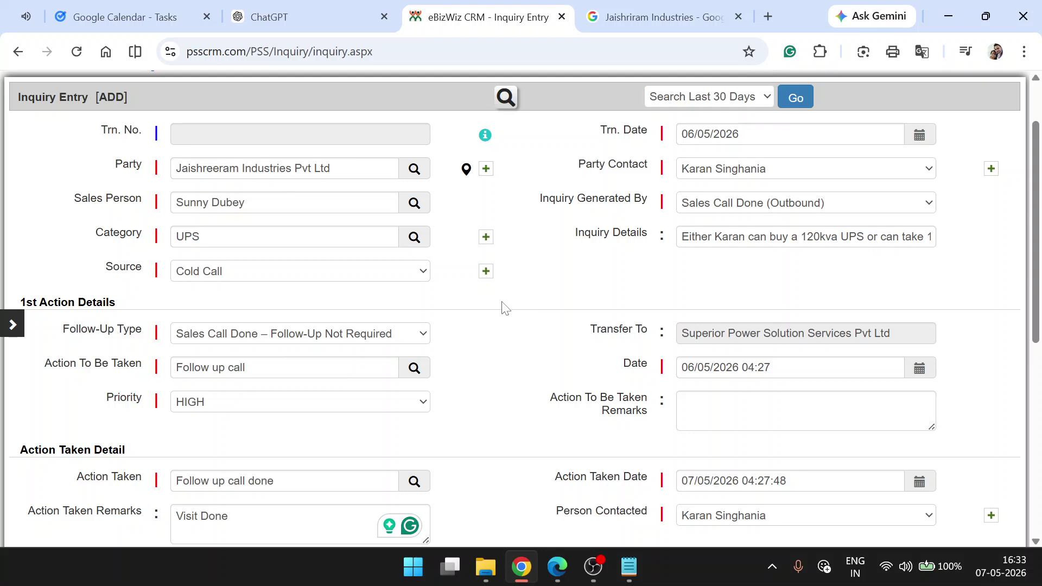
{"action": "scroll", "coordinate": [505, 308], "scroll_direction": "down", "scroll_amount": 1}
{"action": "scroll", "coordinate": [505, 308], "scroll_direction": "down", "scroll_amount": 1}
{"action": "scroll", "coordinate": [505, 308], "scroll_direction": "up", "scroll_amount": 2}
{"action": "scroll", "coordinate": [505, 308], "scroll_direction": "down", "scroll_amount": 1}
{"action": "scroll", "coordinate": [505, 310], "scroll_direction": "down", "scroll_amount": 4}
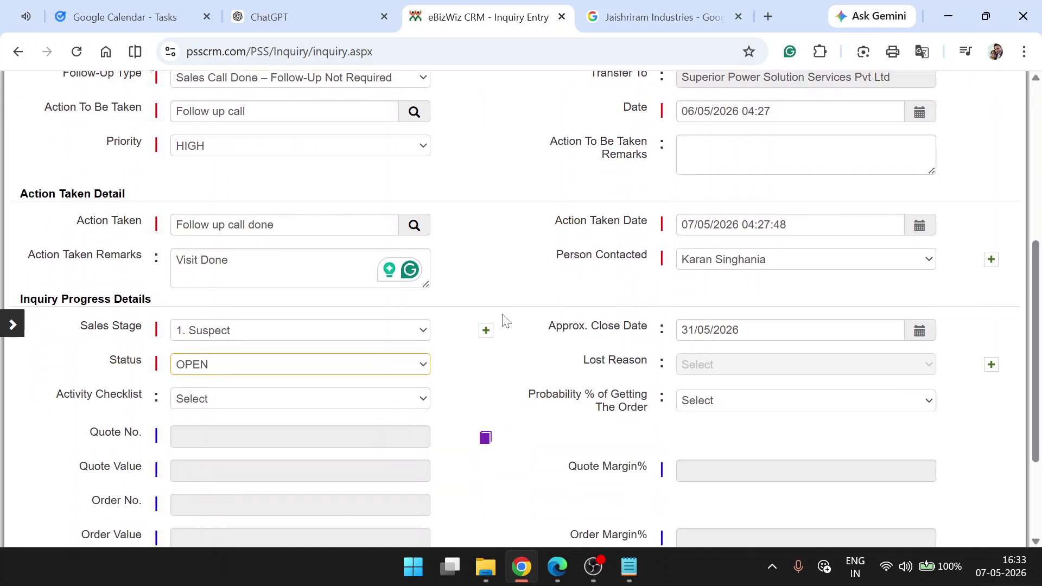
{"action": "scroll", "coordinate": [472, 434], "scroll_direction": "up", "scroll_amount": 1}
- Save the Inquiry Entry and check the Follow up call row in the Inquiry Action history
{"action": "scroll", "coordinate": [454, 491], "scroll_direction": "down", "scroll_amount": 1}
{"action": "left_click", "coordinate": [460, 477]}
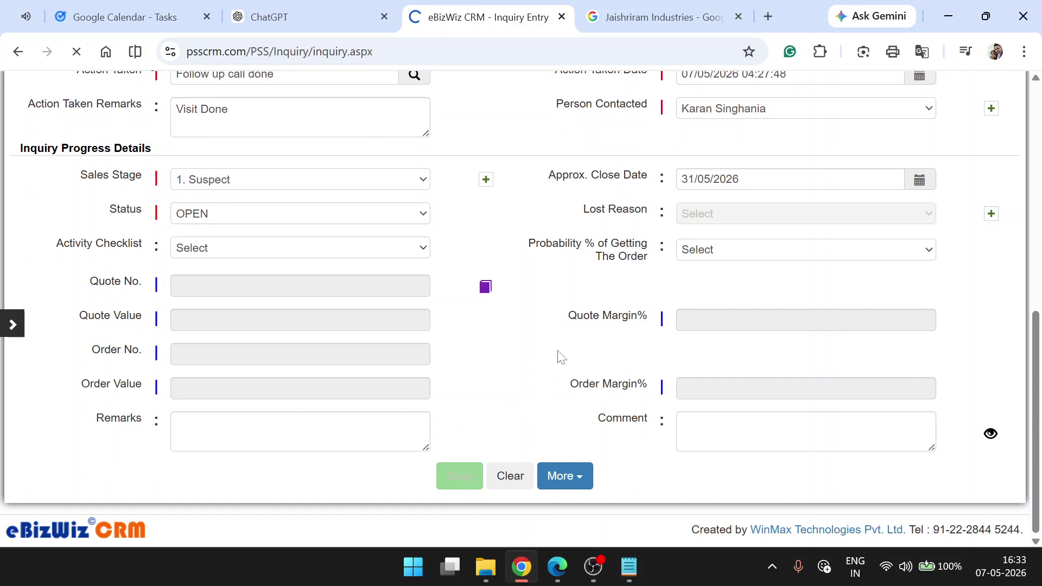
{"action": "scroll", "coordinate": [573, 341], "scroll_direction": "down", "scroll_amount": 10}
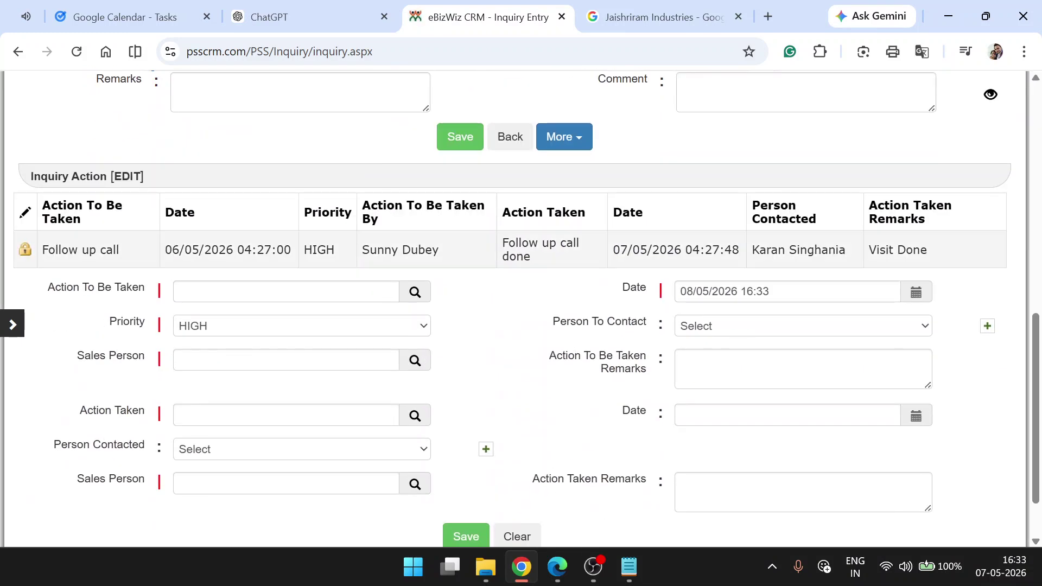
{"action": "left_click_drag", "start_coordinate": [55, 250], "coordinate": [581, 246]}
{"action": "left_click", "coordinate": [582, 246]}
- Save a Send Quote action dated 07/05/2026 16:33, assigned to the suggested sales person
{"action": "left_click", "coordinate": [287, 292]}
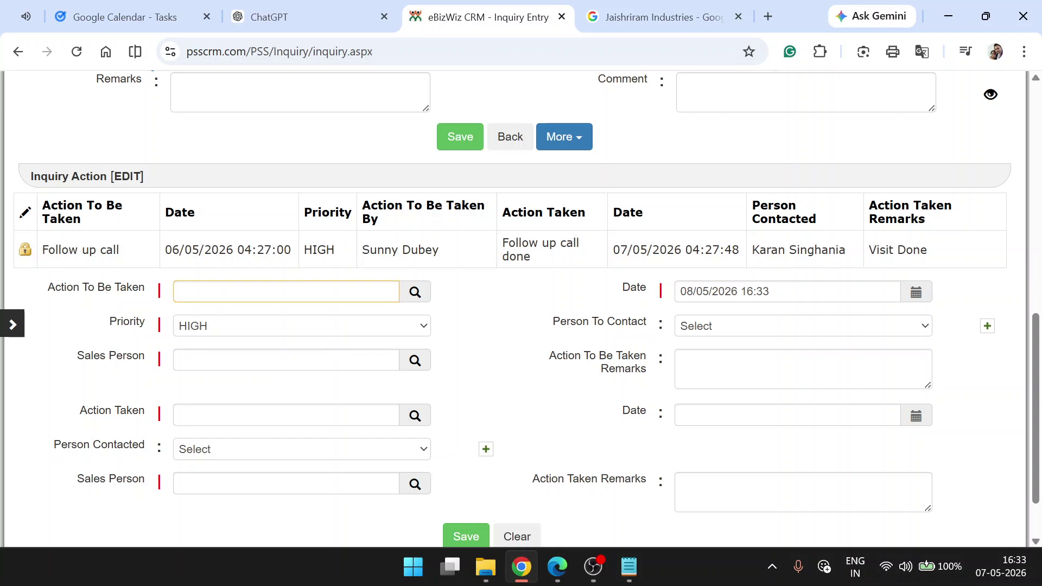
{"action": "type", "text": "quo"}
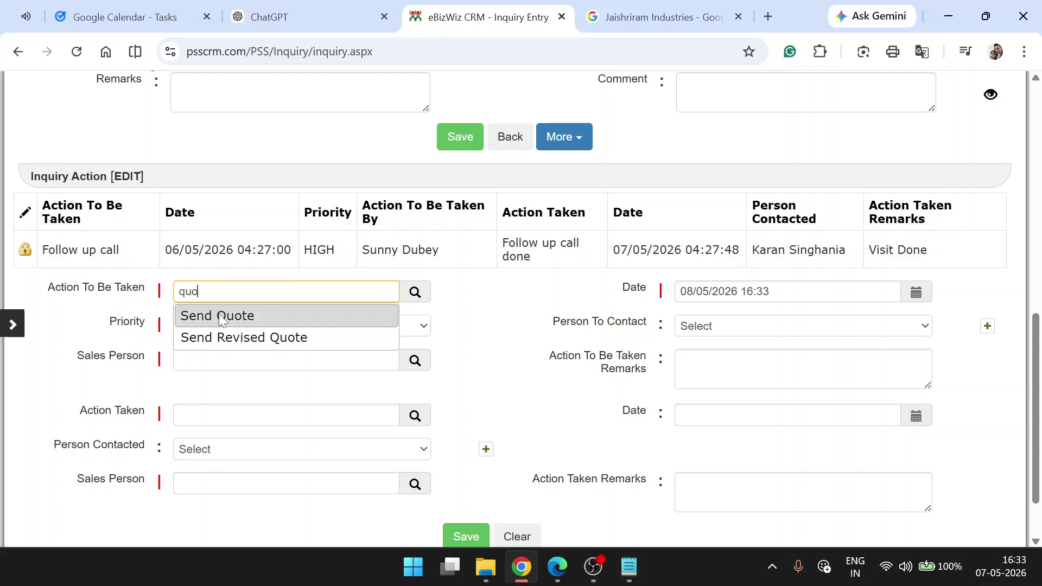
{"action": "left_click", "coordinate": [220, 316]}
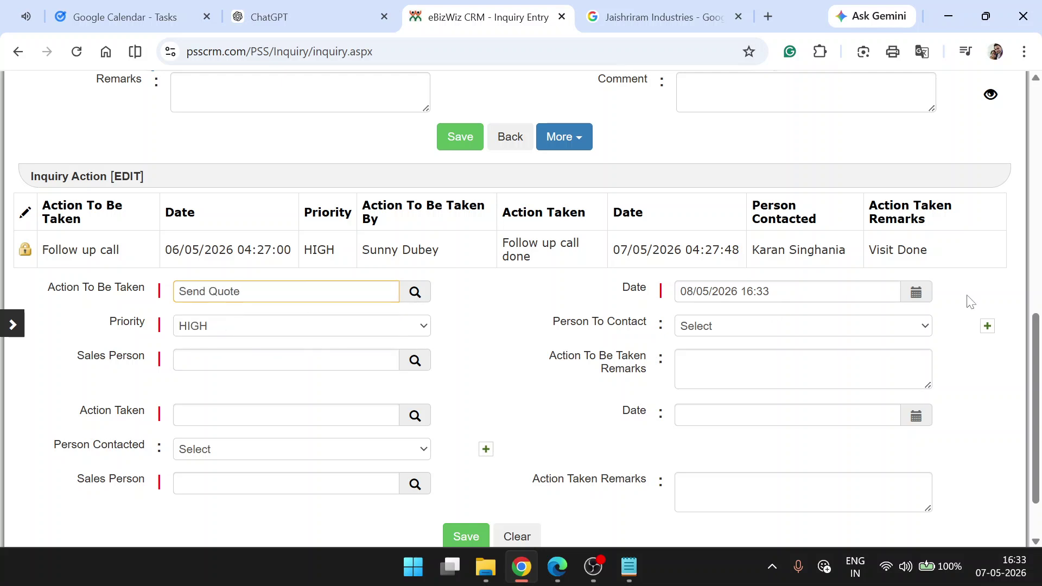
{"action": "left_click", "coordinate": [915, 296]}
{"action": "left_click", "coordinate": [926, 395]}
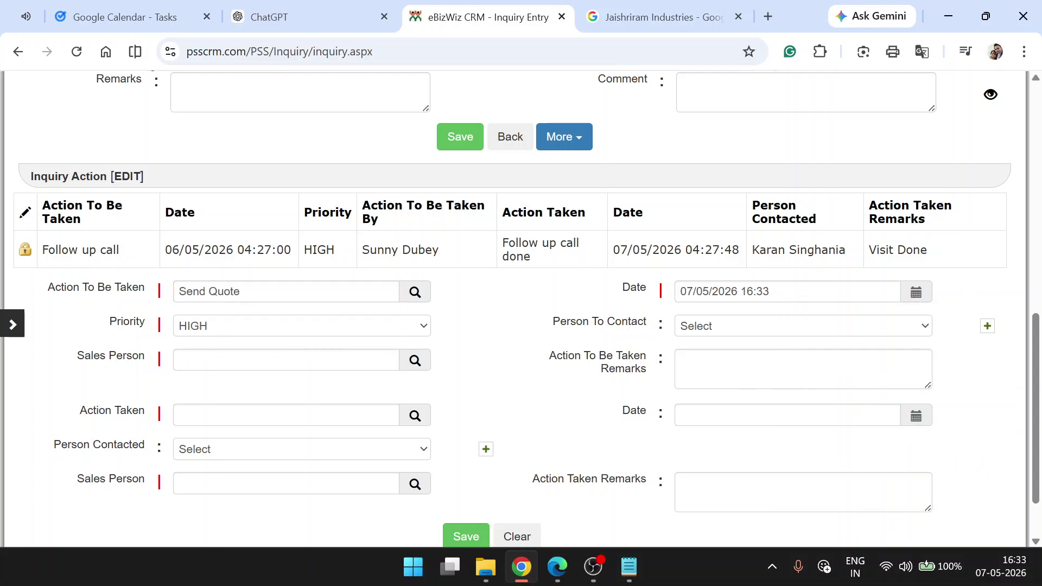
{"action": "left_click", "coordinate": [281, 359]}
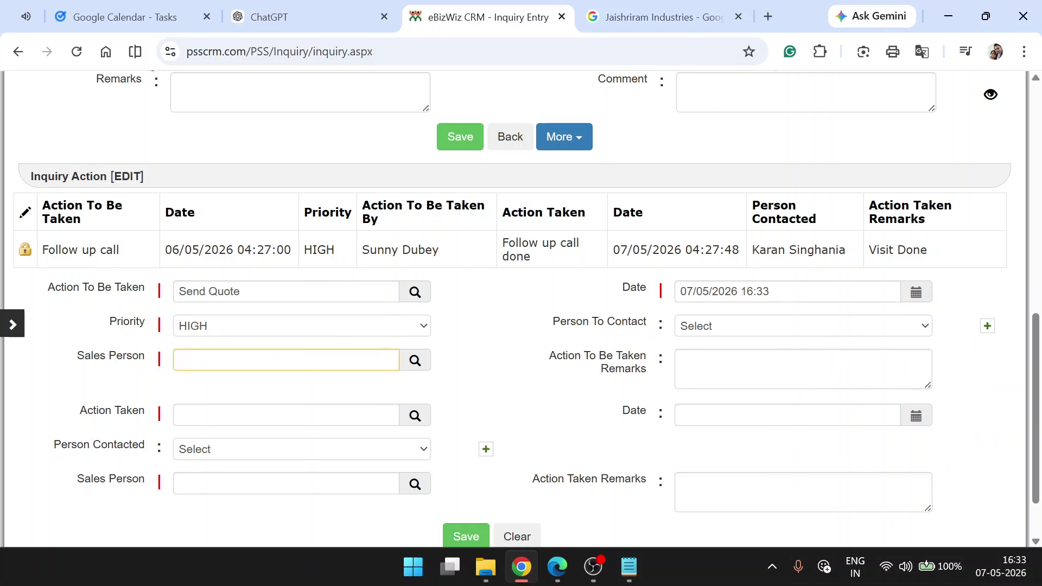
{"action": "type", "text": "Sunny"}
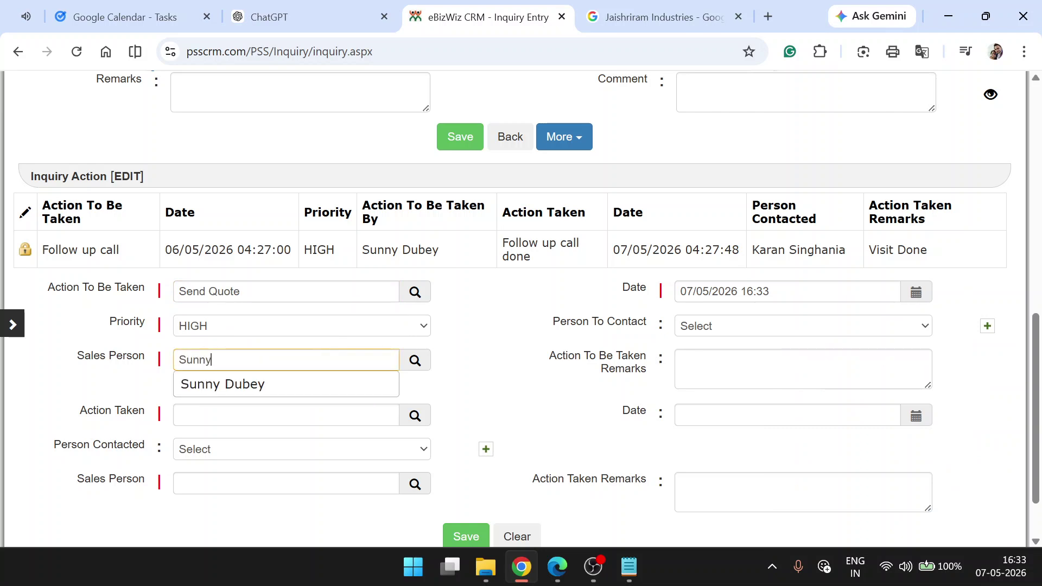
{"action": "left_click", "coordinate": [279, 382]}
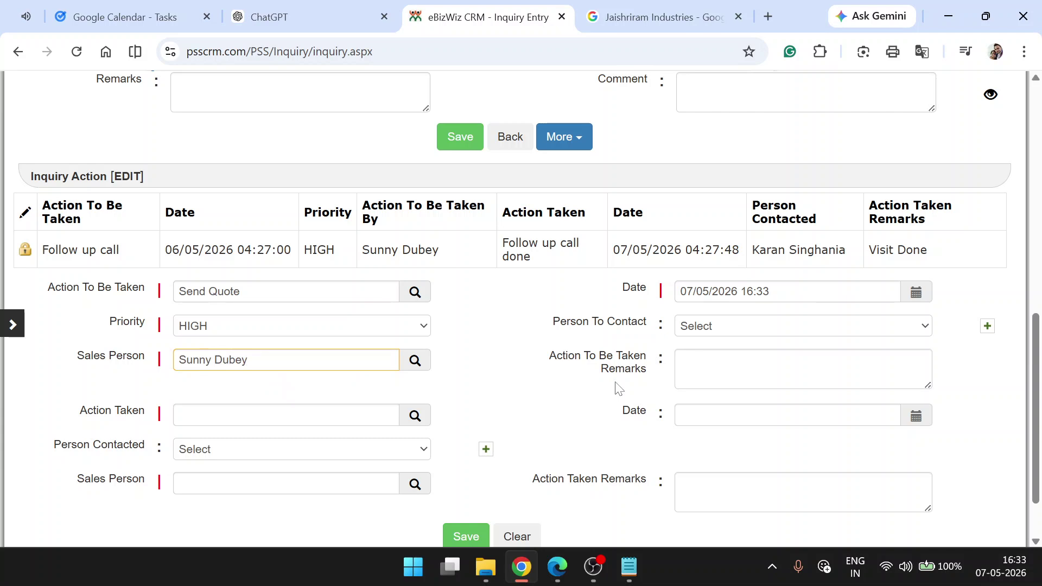
{"action": "scroll", "coordinate": [581, 412], "scroll_direction": "down", "scroll_amount": 1}
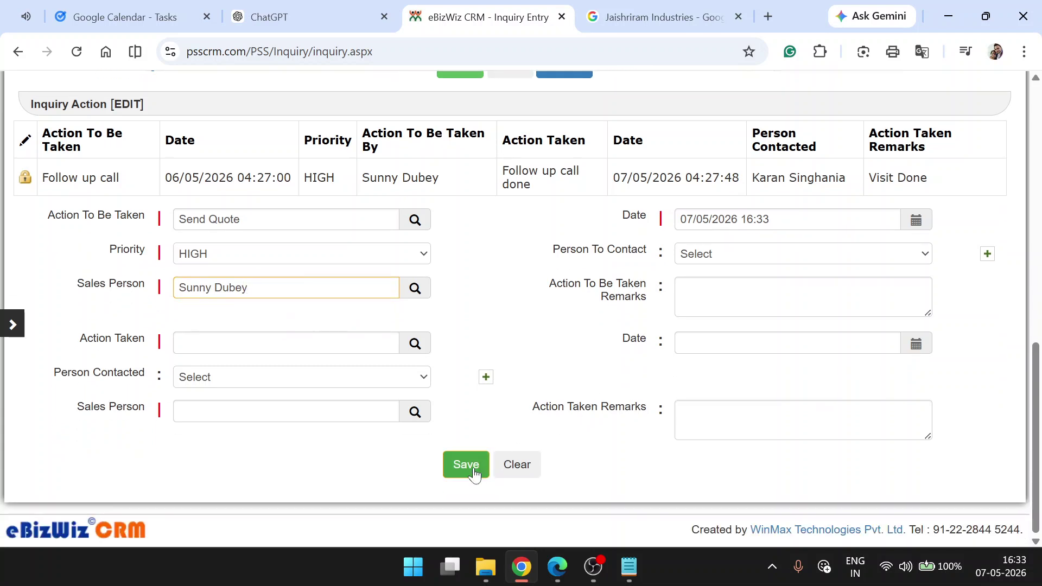
{"action": "left_click", "coordinate": [473, 470]}
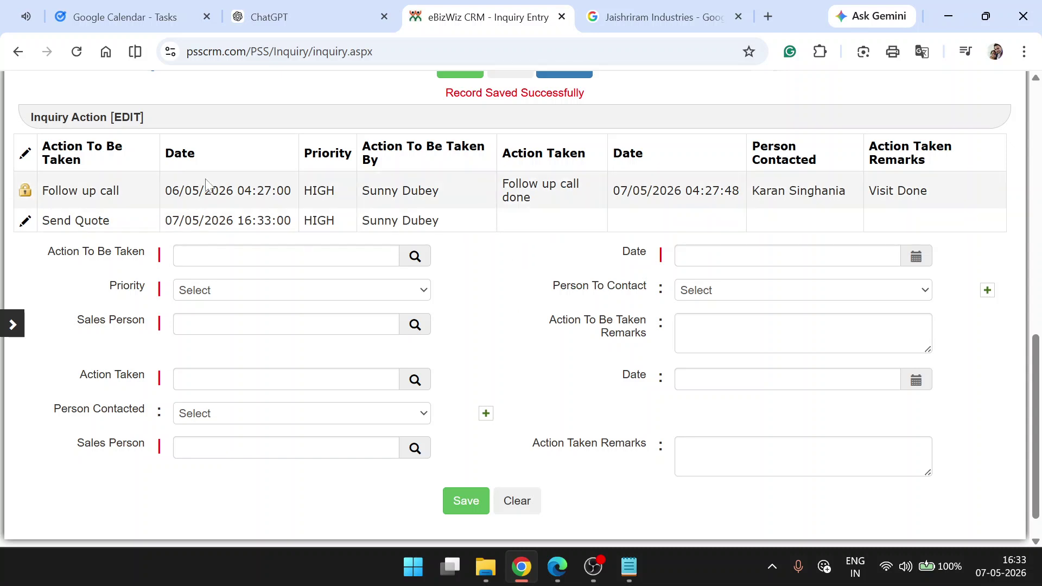
- Highlight the Follow up call and Send Quote rows in the action history
{"action": "left_click_drag", "start_coordinate": [42, 190], "coordinate": [817, 188]}
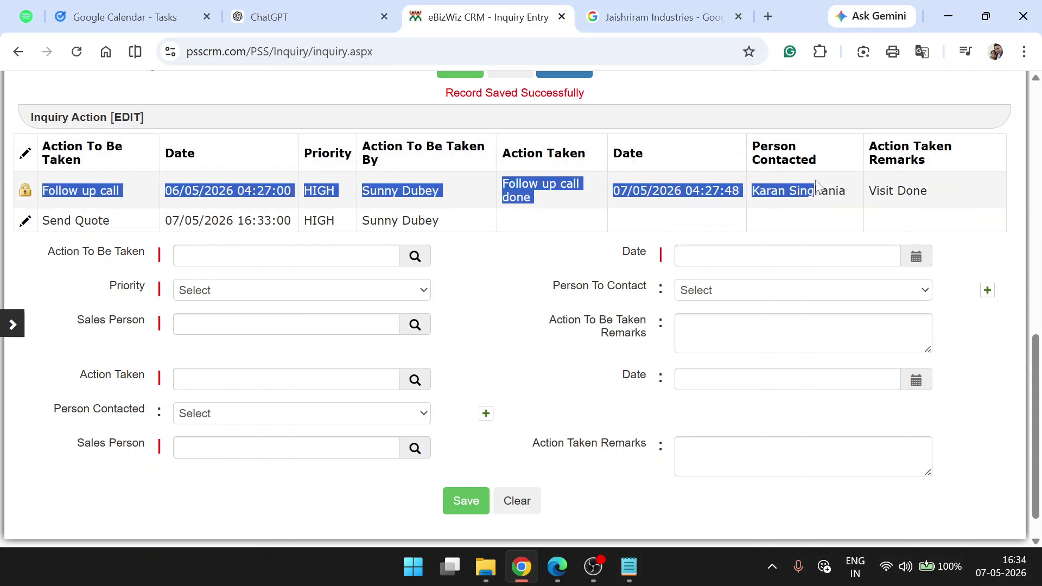
{"action": "left_click", "coordinate": [45, 231]}
{"action": "left_click_drag", "start_coordinate": [45, 231], "coordinate": [451, 232]}
{"action": "left_click", "coordinate": [450, 232]}
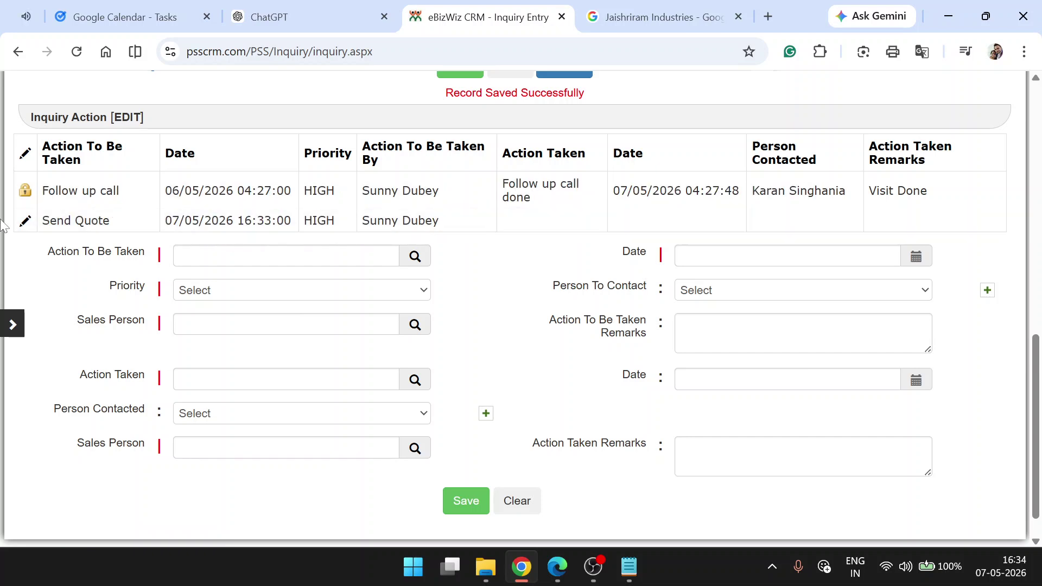
- Load the Send Quote action into the edit form, review it, then go back
{"action": "left_click", "coordinate": [25, 221]}
{"action": "scroll", "coordinate": [344, 326], "scroll_direction": "down", "scroll_amount": 3}
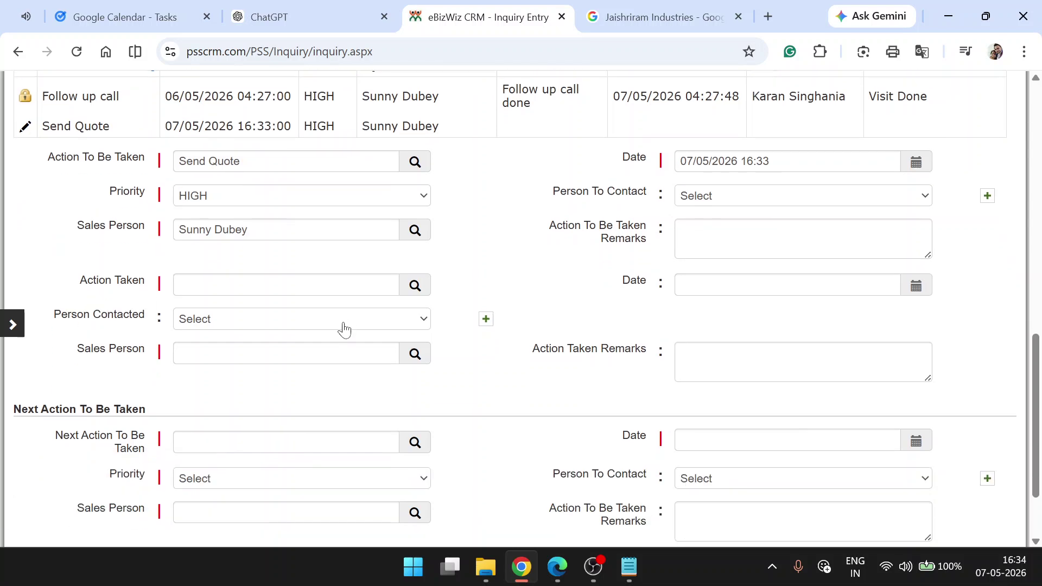
{"action": "scroll", "coordinate": [340, 332], "scroll_direction": "up", "scroll_amount": 4}
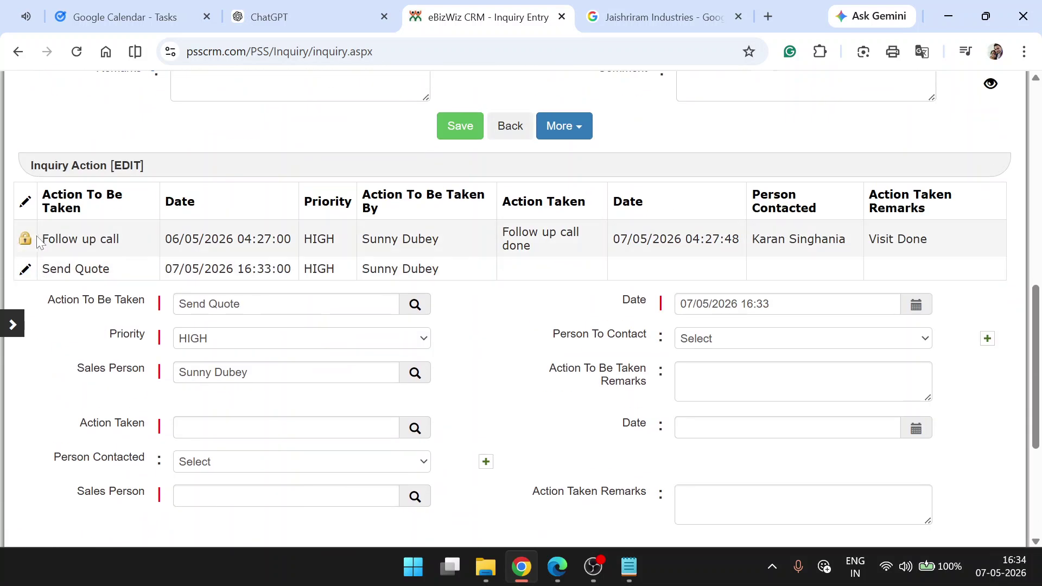
{"action": "scroll", "coordinate": [556, 282], "scroll_direction": "down", "scroll_amount": 5}
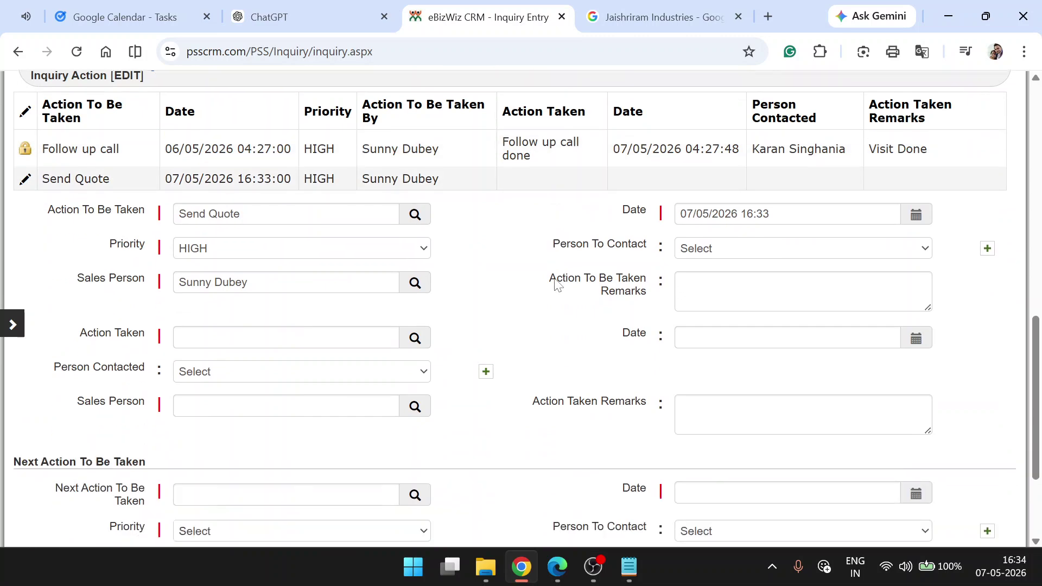
{"action": "scroll", "coordinate": [555, 283], "scroll_direction": "up", "scroll_amount": 5}
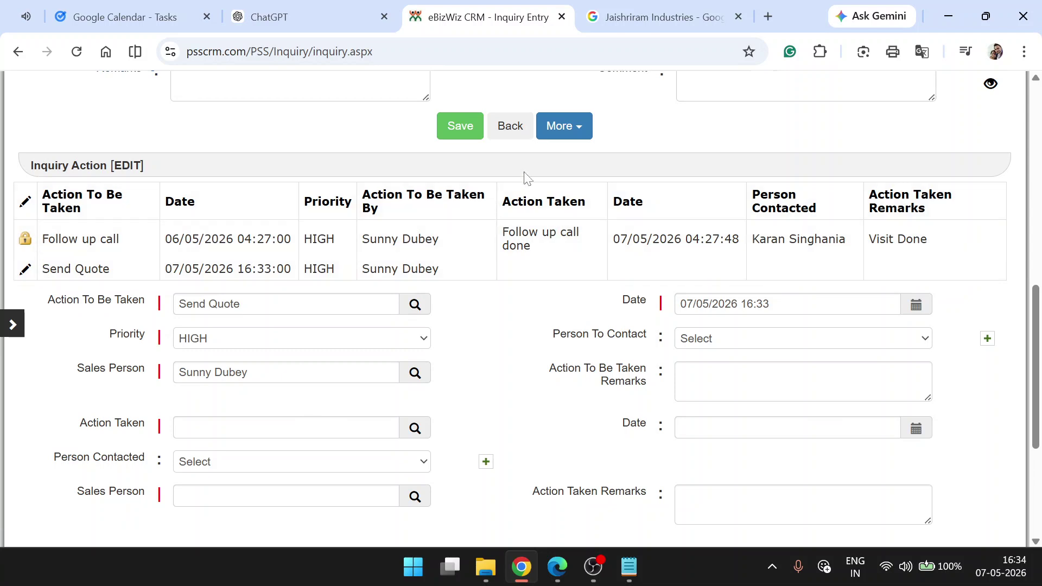
{"action": "left_click", "coordinate": [514, 136]}
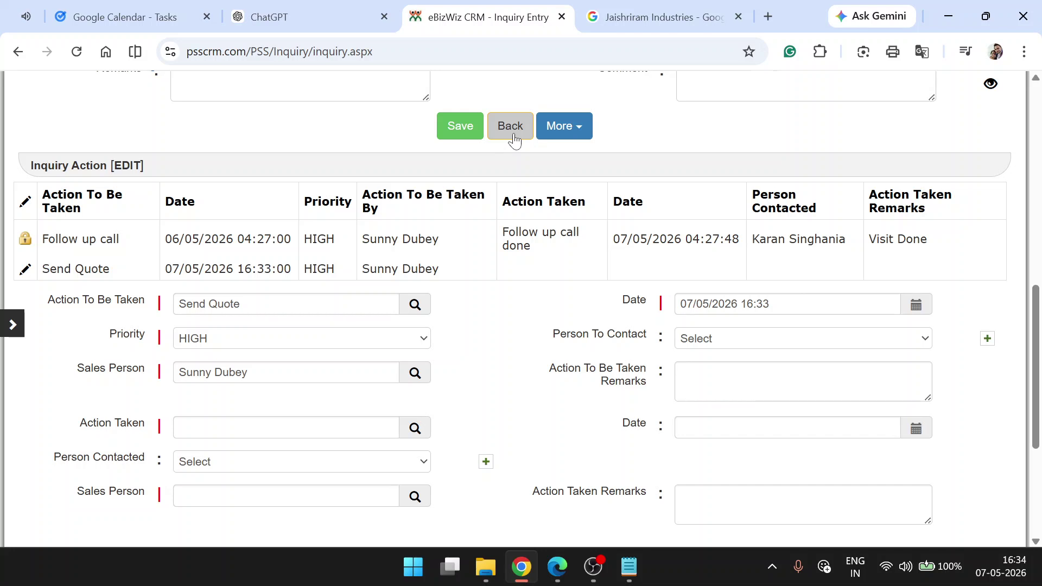
- Bring the OBS Studio window in front of the CRM page from the taskbar
{"action": "mouse_move", "coordinate": [594, 562]}
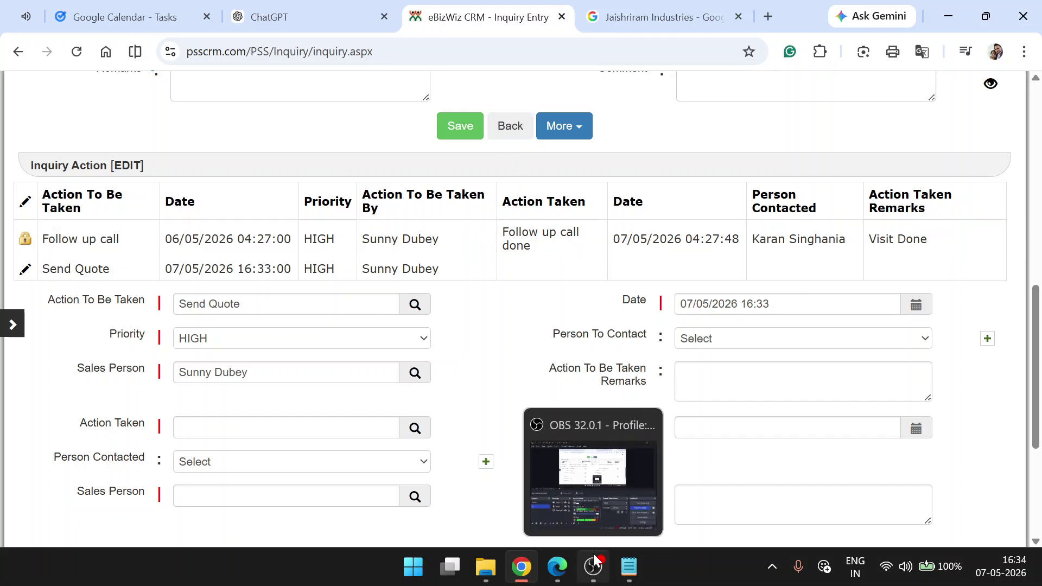
{"action": "mouse_move", "coordinate": [584, 475]}
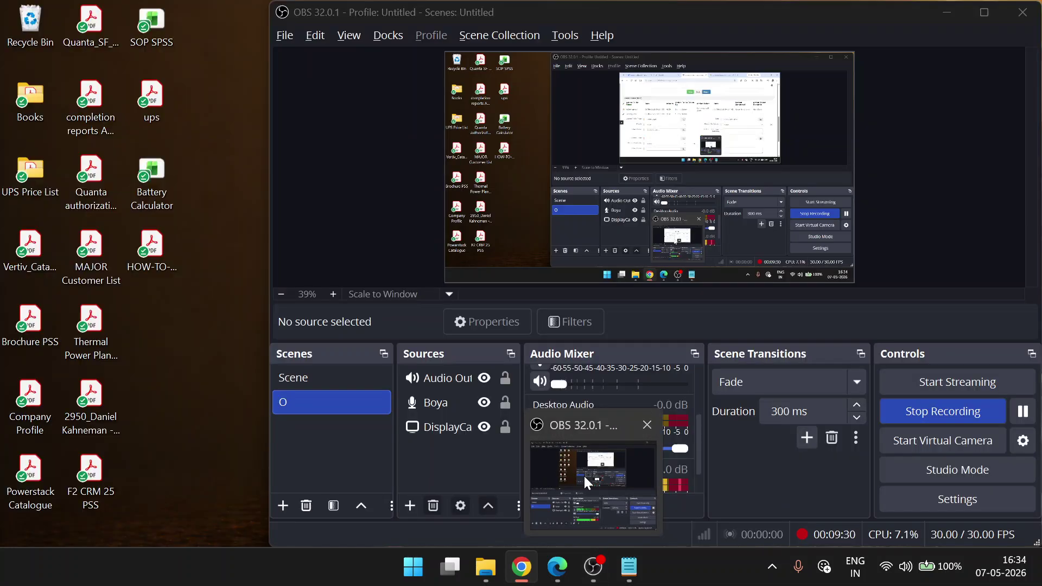
{"action": "left_click", "coordinate": [584, 474]}
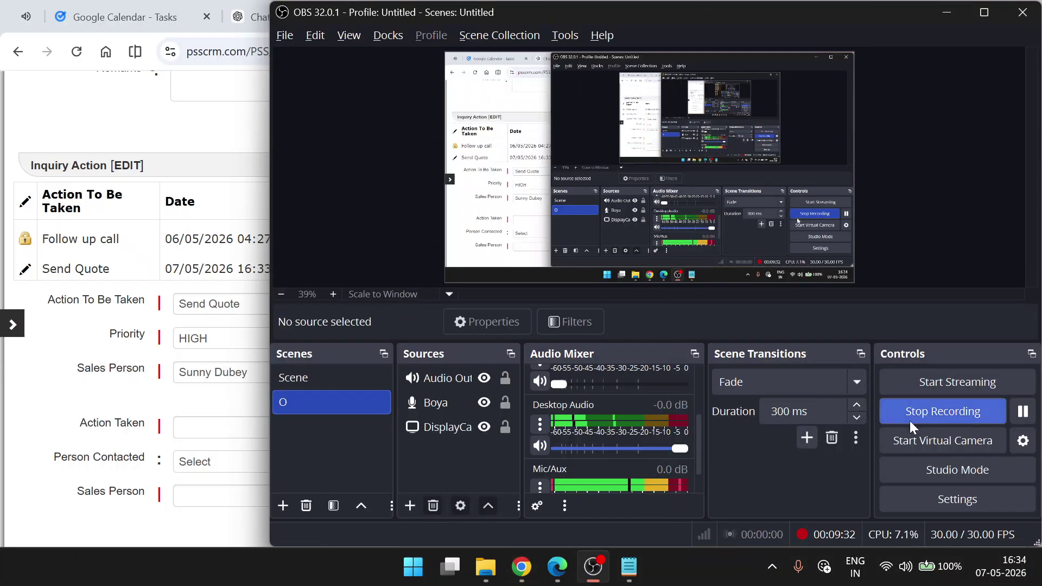